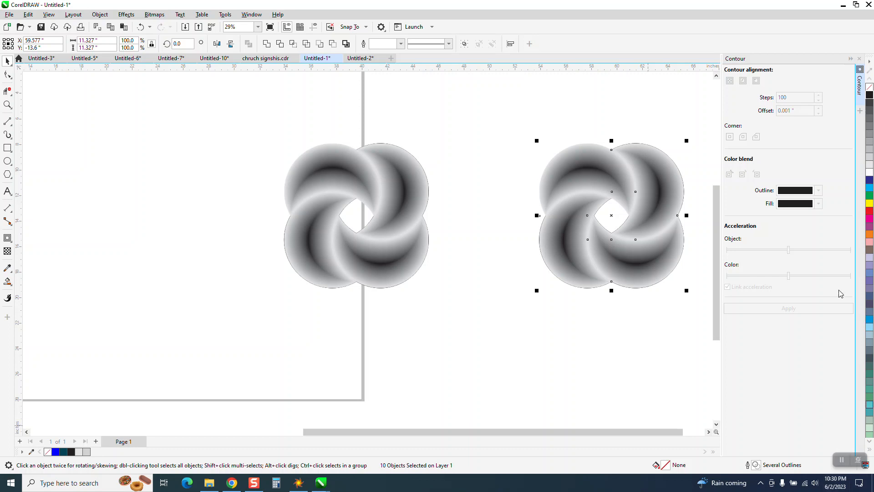
Step: Pull the four gradient crescents of the selected flower away from their circle outlines
left_click_drag(575, 285, 529, 395)
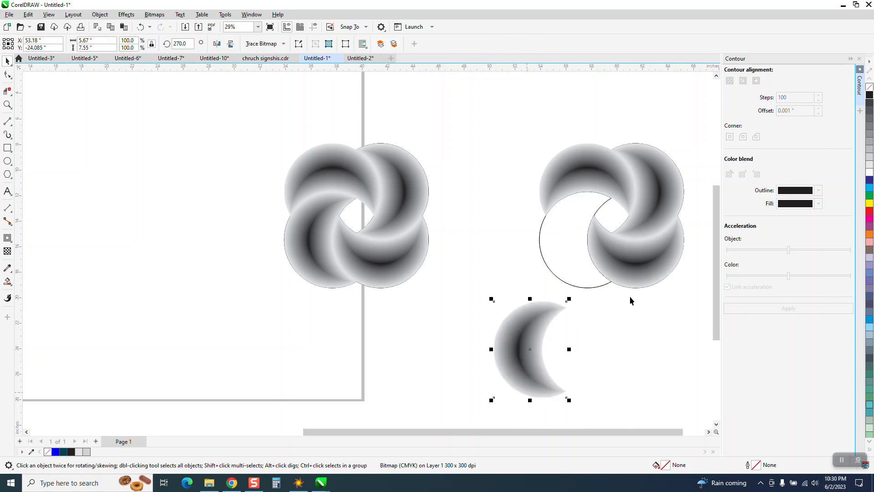
left_click_drag(653, 278, 656, 353)
left_click(662, 193)
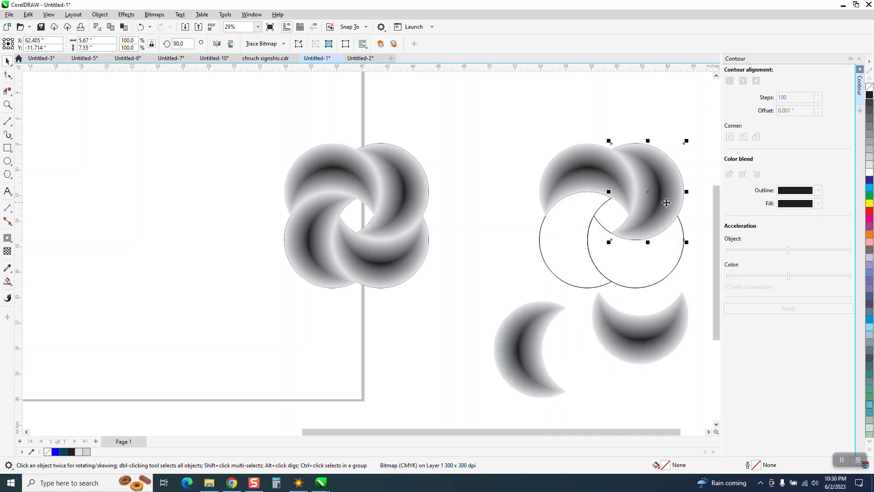
left_click_drag(666, 203, 539, 170)
left_click_drag(611, 168, 629, 114)
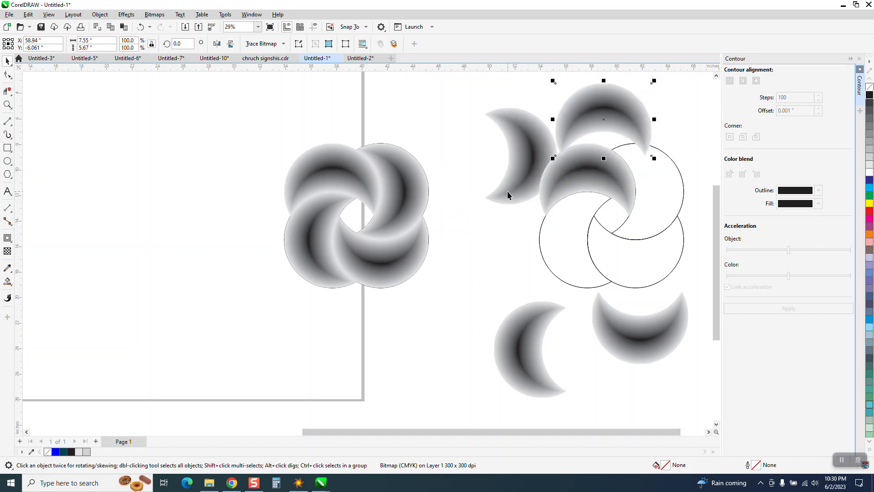
Step: Undo the crescent moves so the gradient flower is whole again
left_click(141, 28)
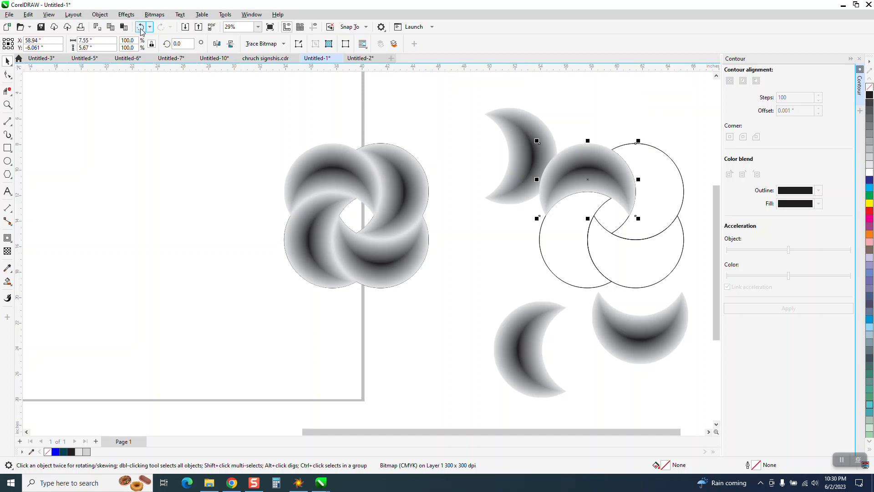
left_click(140, 27)
left_click(141, 27)
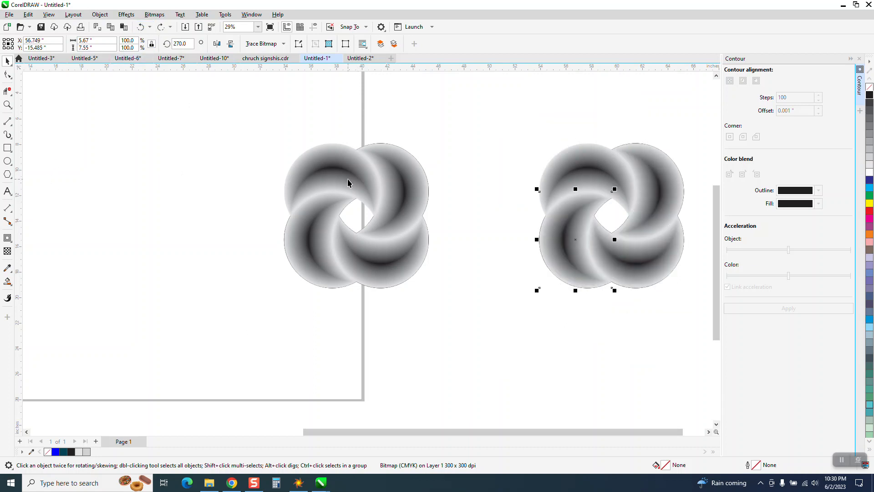
Step: Move the empty crescent outline further into the page, to about X 15.5 and Y -11.7 inches
scroll(319, 195, "down", 2)
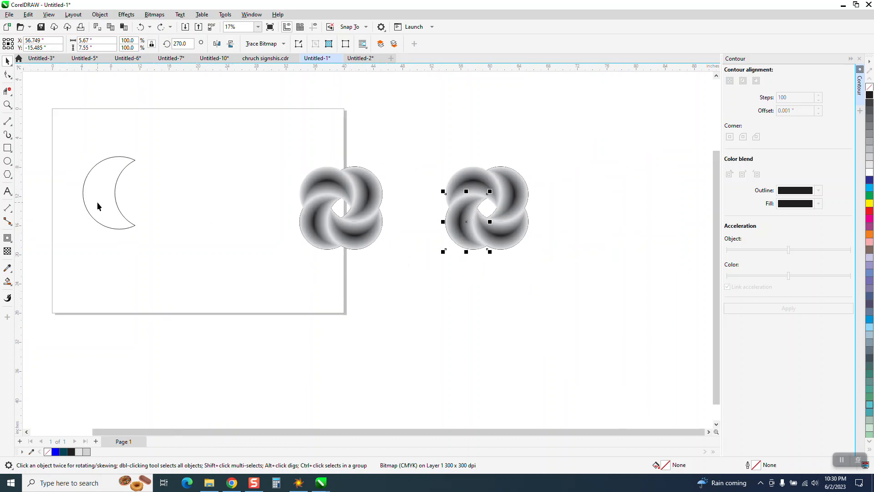
left_click_drag(97, 201, 154, 203)
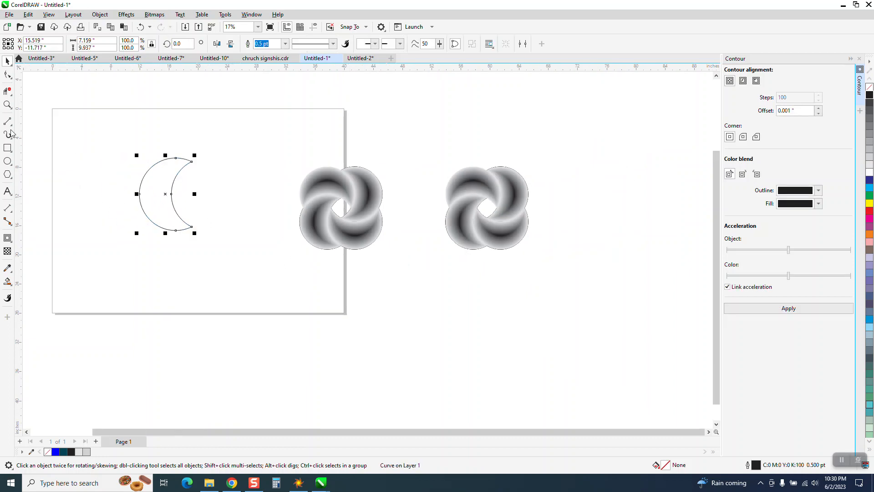
left_click(7, 104)
left_click_drag(126, 129, 312, 275)
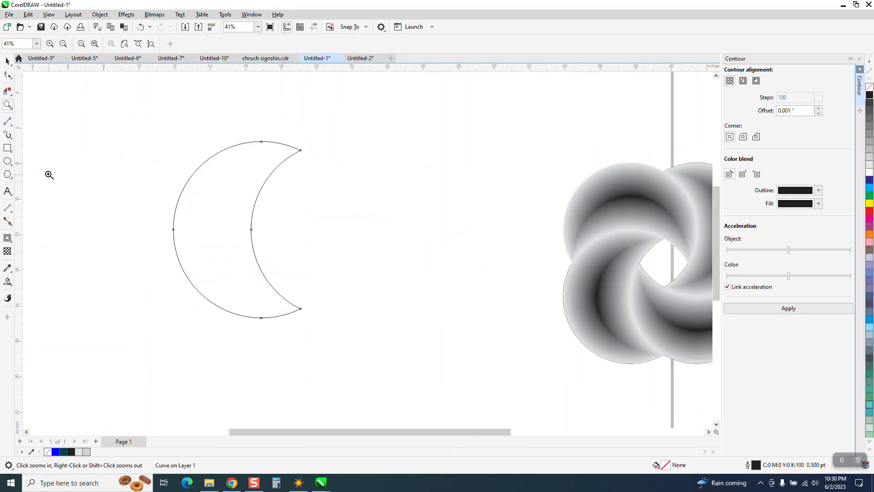
Step: Draw a vertical line about 14 inches tall beside the crescent and place a copy through the midpoint of its inner curve
left_click(8, 122)
left_click_drag(164, 119, 165, 366)
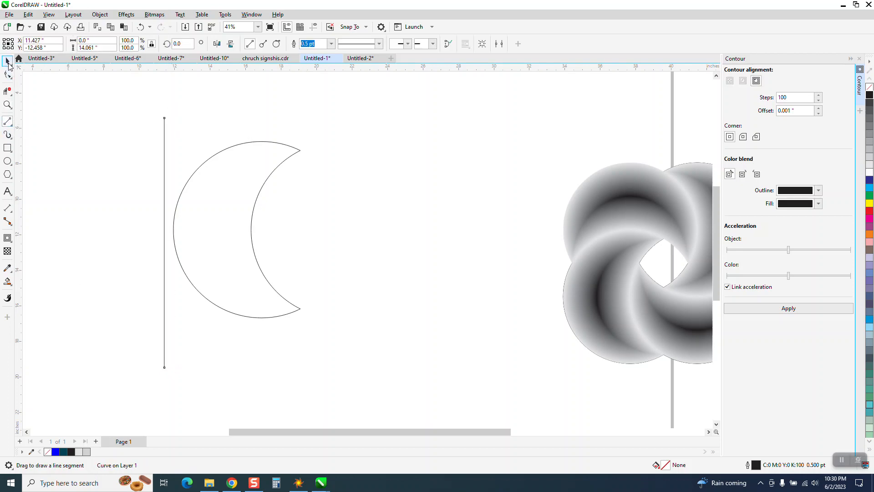
key("space")
left_click_drag(165, 246, 250, 231)
Step: Trim both ends of the copied line that extend past the crescent with Virtual Segment Delete
left_click(8, 91)
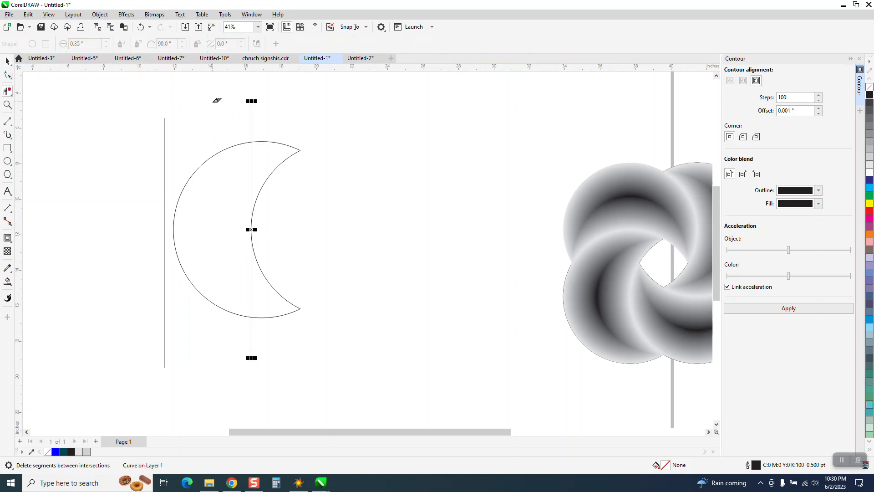
left_click(252, 123)
left_click(251, 339)
left_click(8, 61)
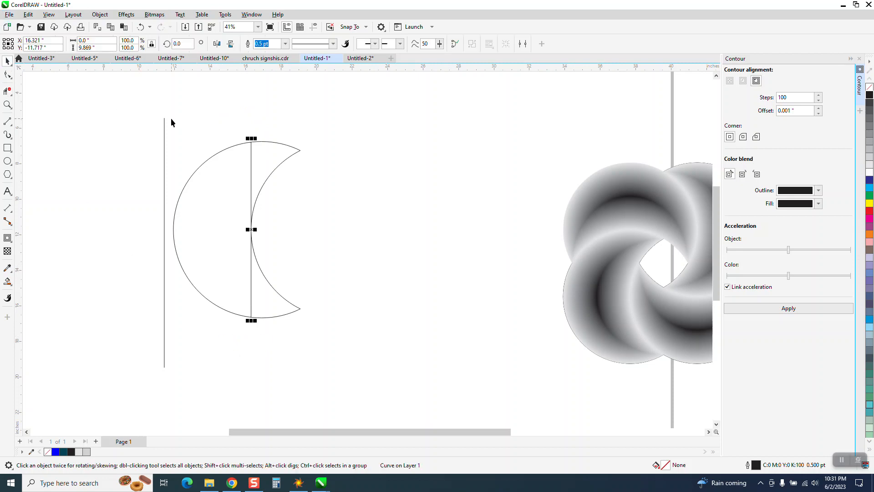
Step: Delete the spare vertical line beside the crescent and group the crescent with its dividing line
left_click(166, 134)
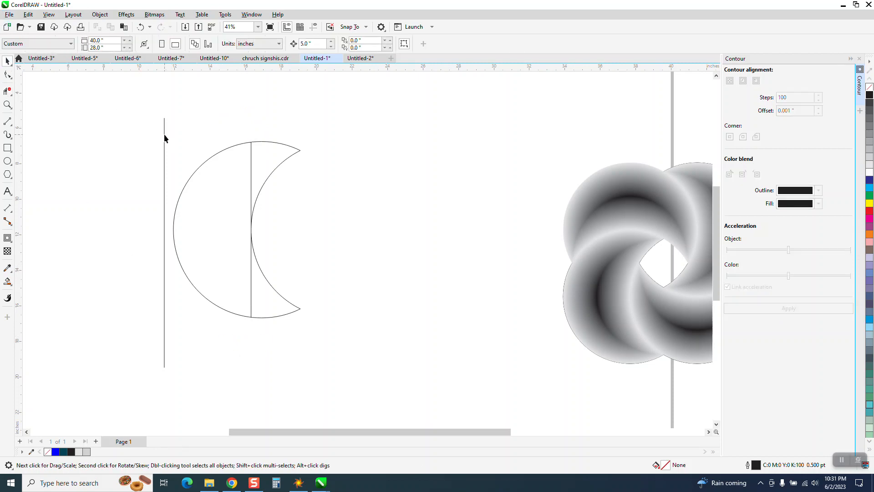
left_click(164, 135)
key("Delete")
left_click_drag(154, 115, 363, 301)
key("ctrl+g")
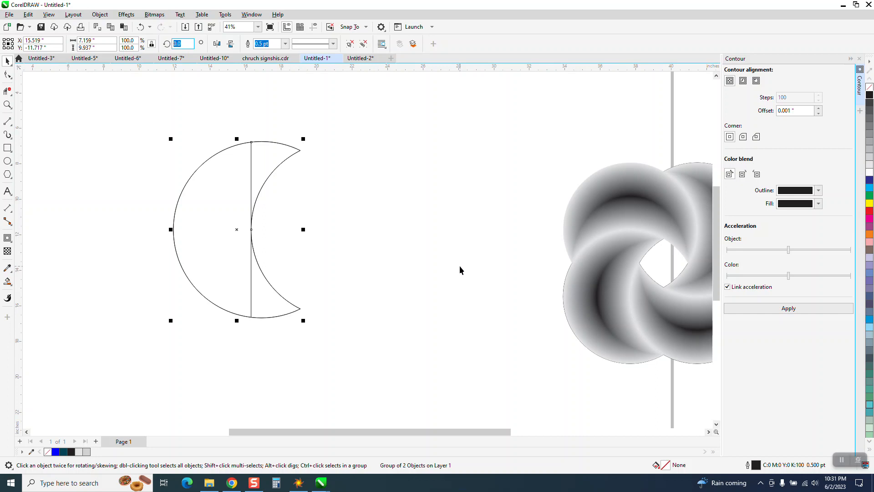
Step: Create a copy of the crescent group rotated to 270 degrees and fit its inner curve over the original crescent's upper edge
type("20")
key("Return")
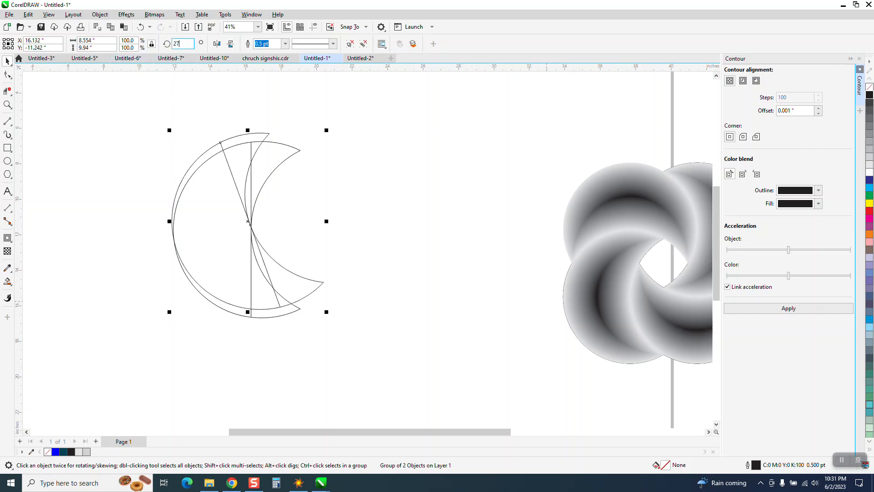
key("Return")
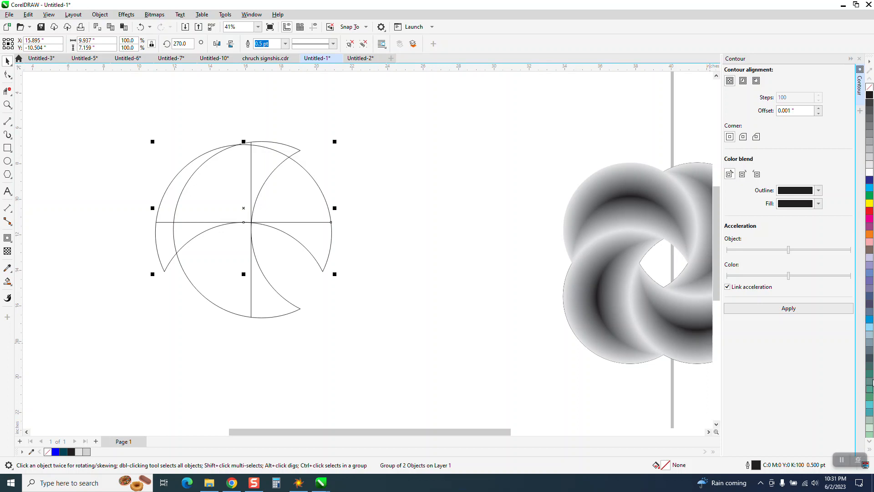
left_click_drag(293, 208, 262, 142)
right_click(262, 142)
scroll(403, 195, "down", 1)
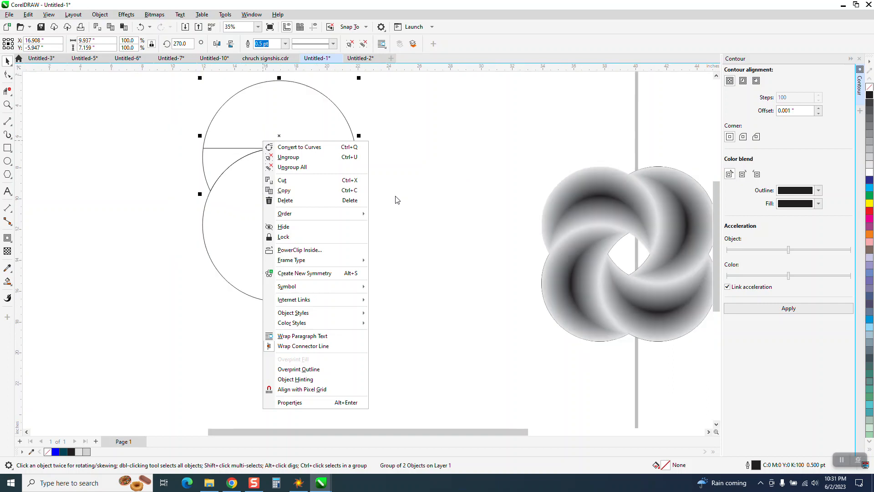
left_click(414, 204)
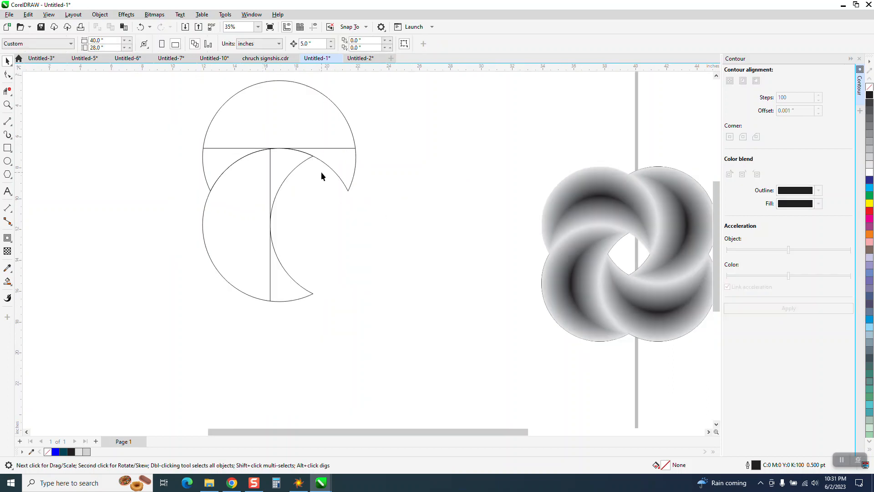
Step: Create a copy of the upper crescent group rotated to 180 degrees and fit it against that crescent's outer edge
left_click(269, 122)
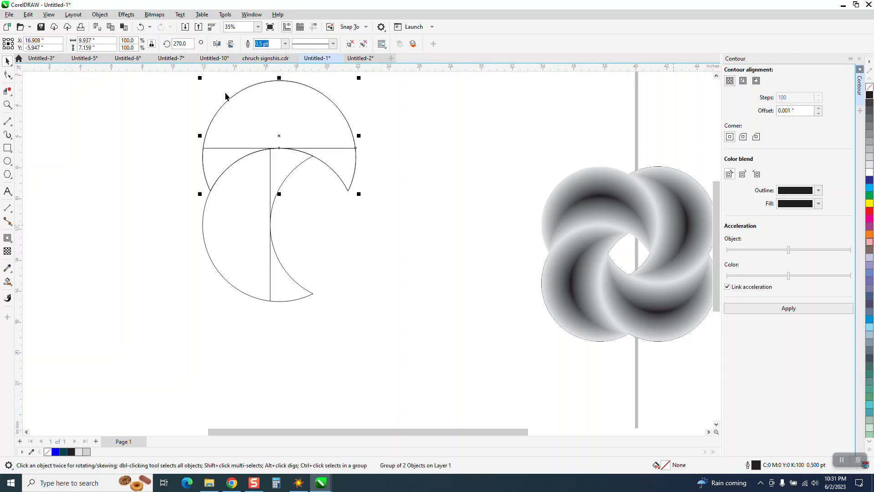
left_click(180, 44)
type("80")
key("Return")
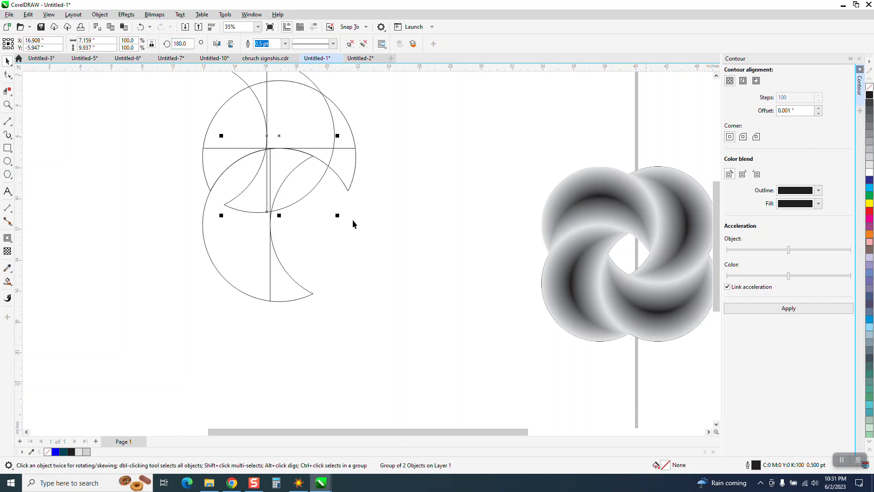
left_click_drag(275, 136, 359, 164)
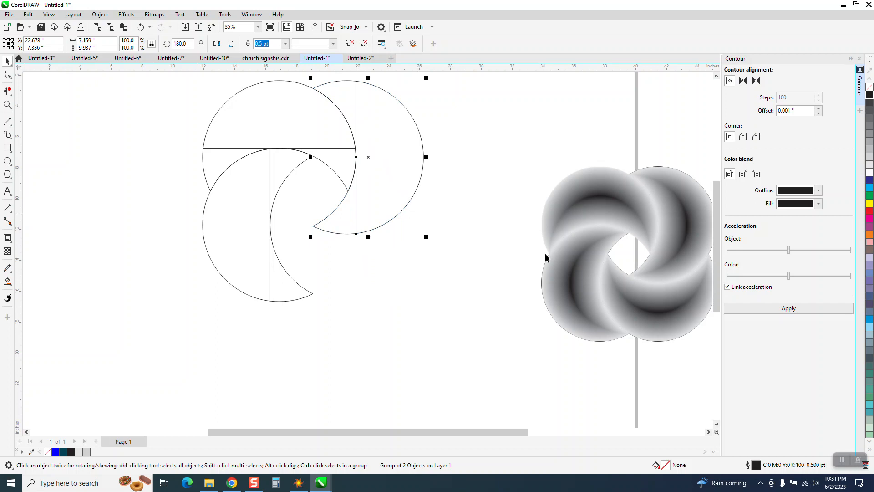
Step: Create a fourth crescent group rotated to 90 degrees and fit it below the third crescent to close the ring
left_click(188, 45)
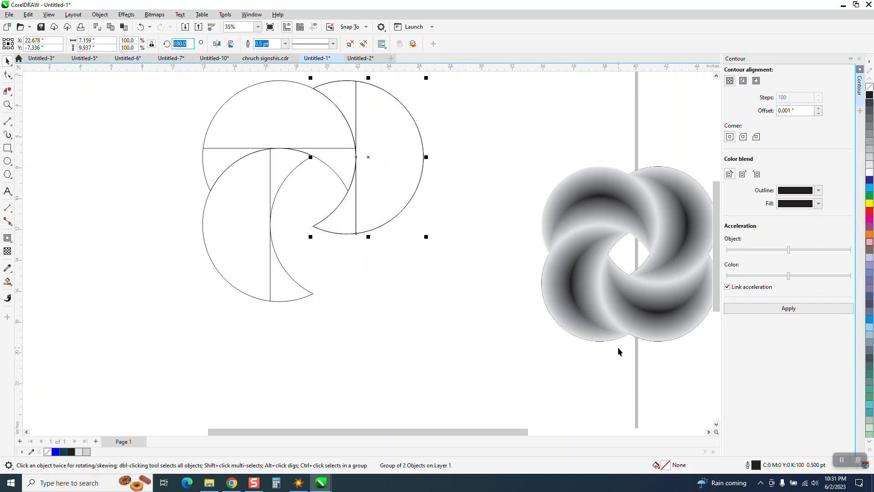
type("90")
key("Return")
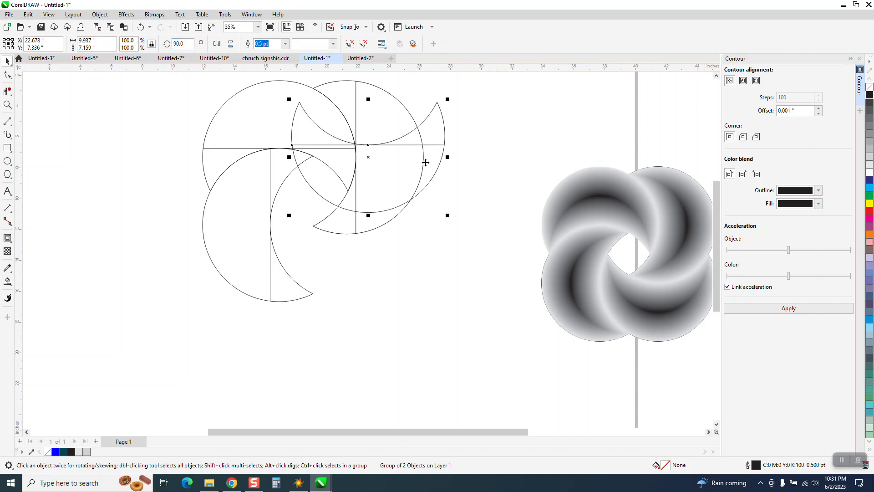
left_click_drag(375, 151, 348, 238)
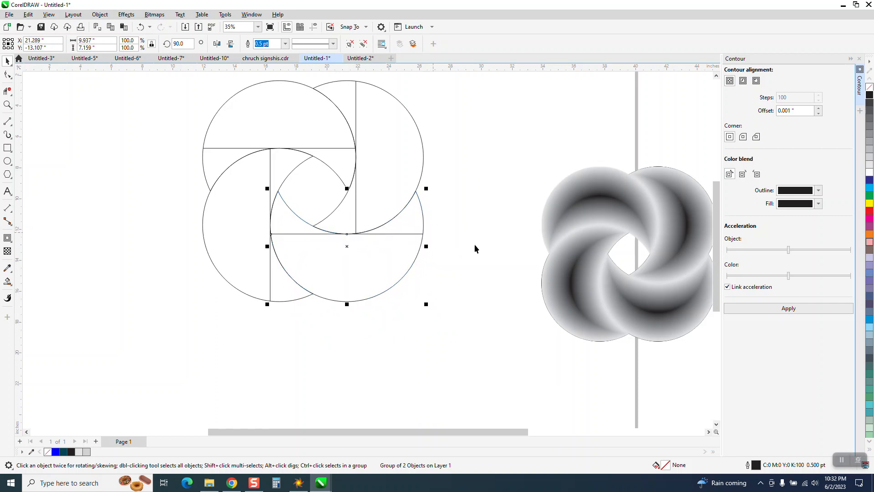
Step: Select all four crescent groups and ungroup them
scroll(422, 299, "down", 2)
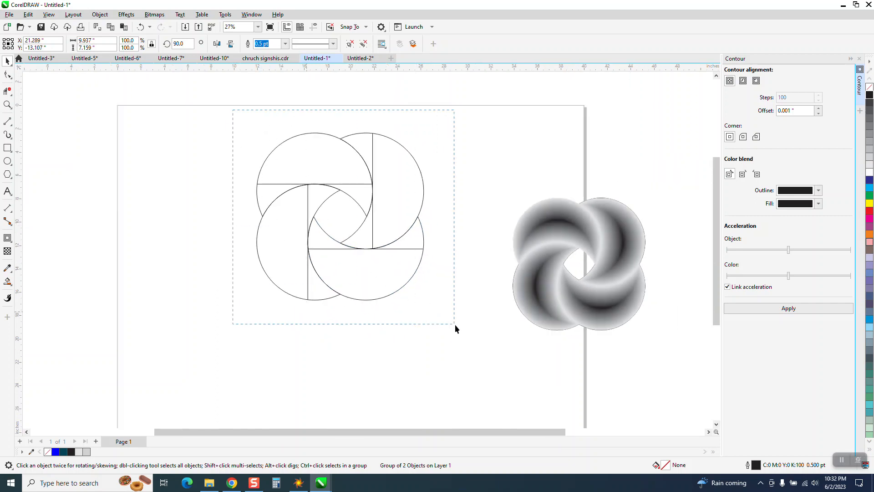
left_click_drag(455, 324, 505, 377)
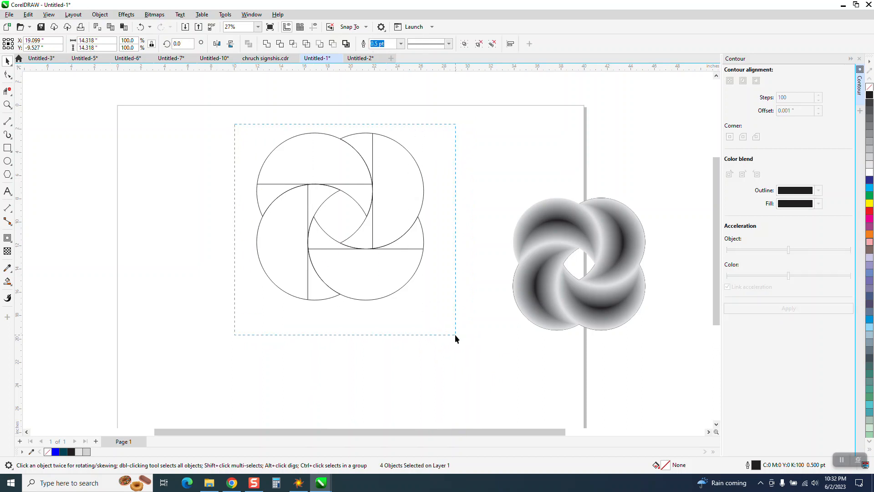
left_click_drag(455, 336, 456, 336)
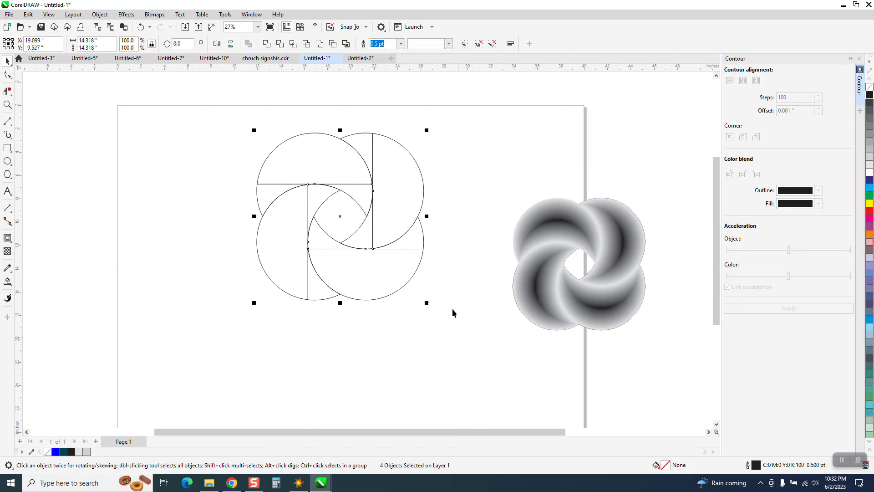
left_click(100, 15)
mouse_move(121, 169)
left_click(226, 180)
Step: Delete the straight dividing lines from the upper two crescents and the lower-right crescent
left_click(268, 184)
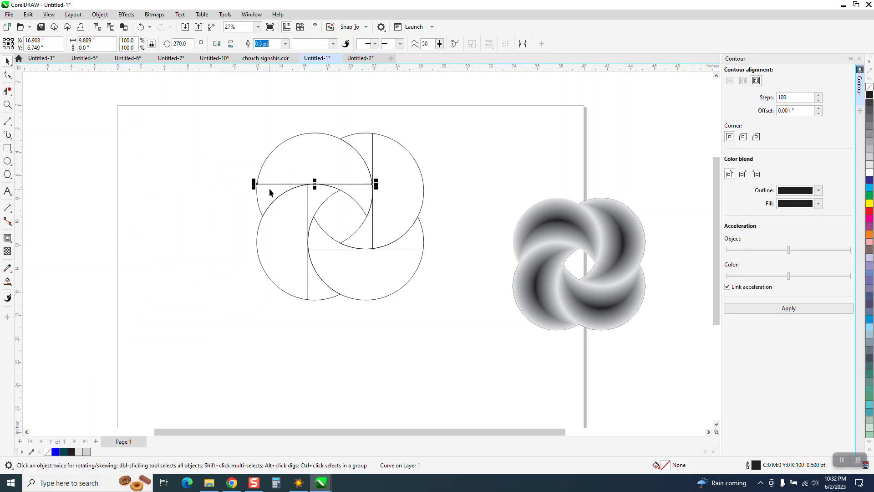
key("Delete")
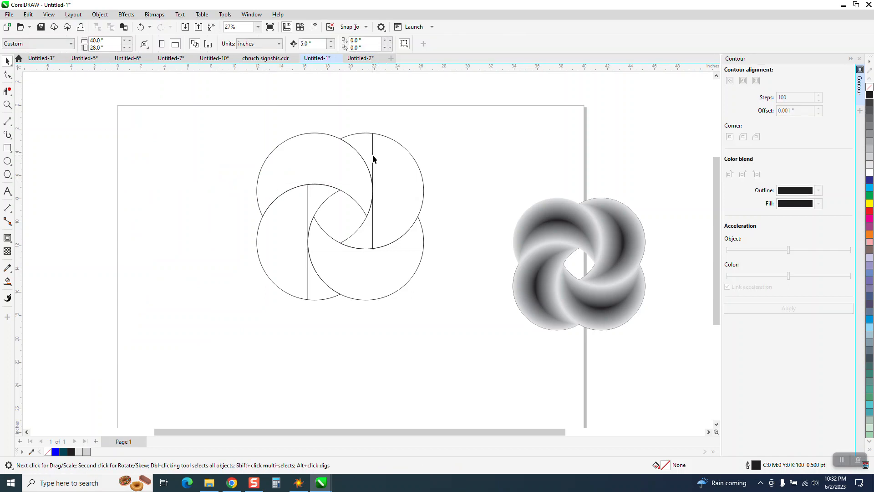
left_click(373, 158)
key("Delete")
left_click(409, 249)
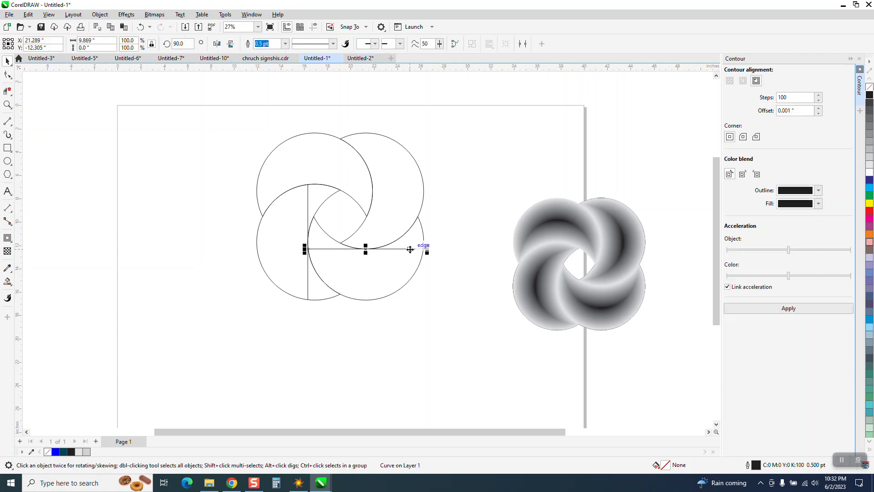
key("Delete")
right_click(308, 210)
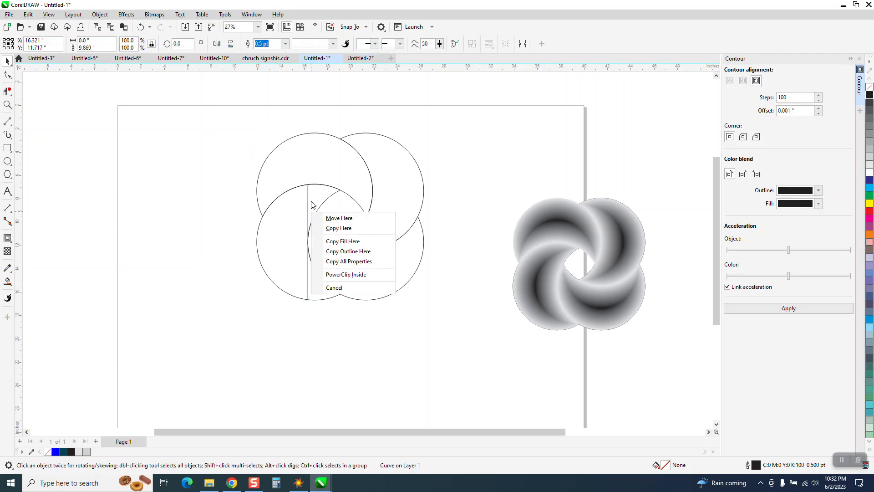
left_click(310, 203)
right_click(308, 203)
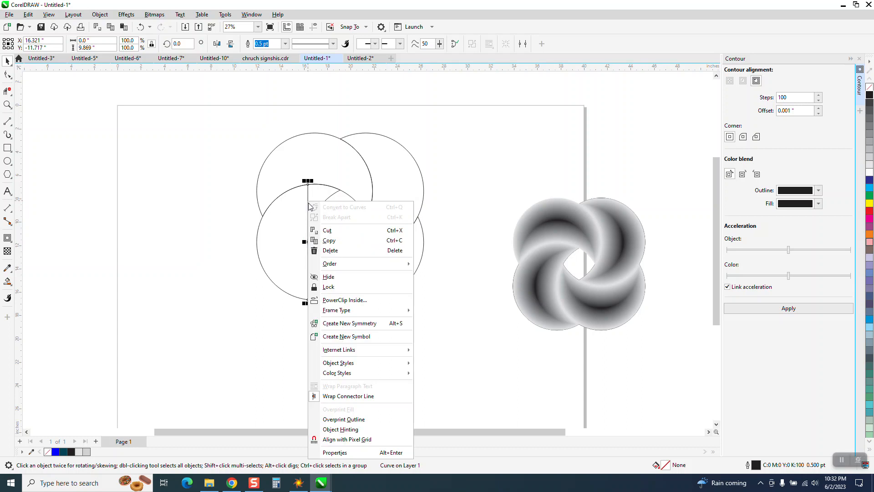
left_click(308, 201)
left_click(307, 201)
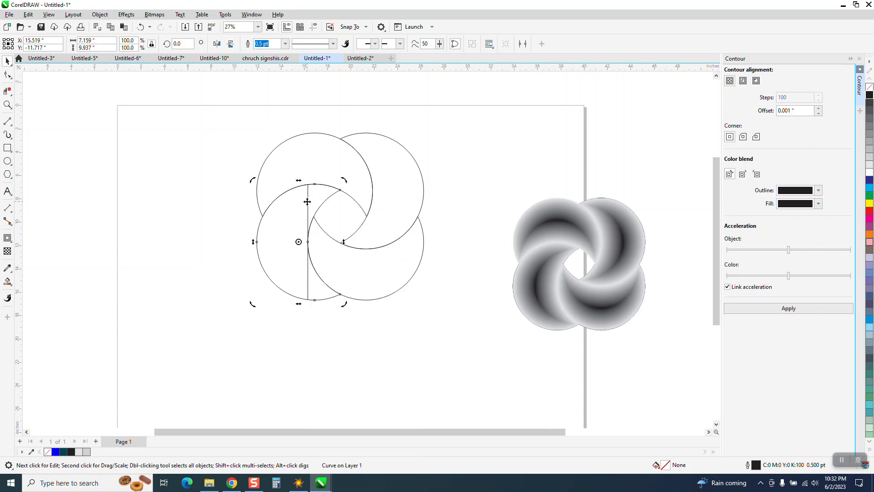
key("Delete")
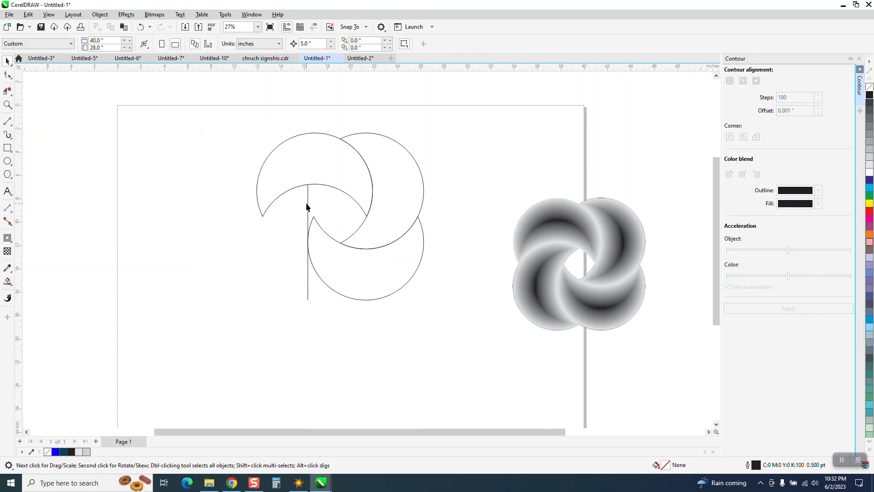
left_click(141, 27)
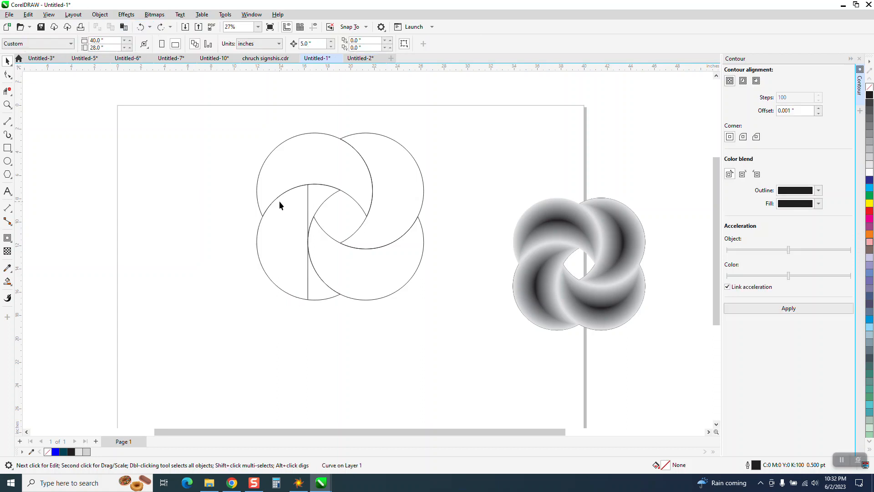
Step: Delete the vertical dividing line from the lower-left crescent
right_click(307, 204)
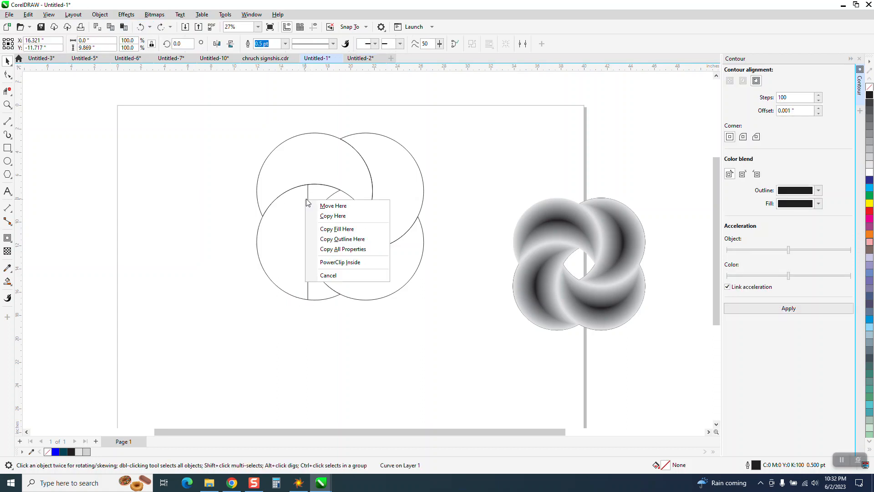
left_click(330, 275)
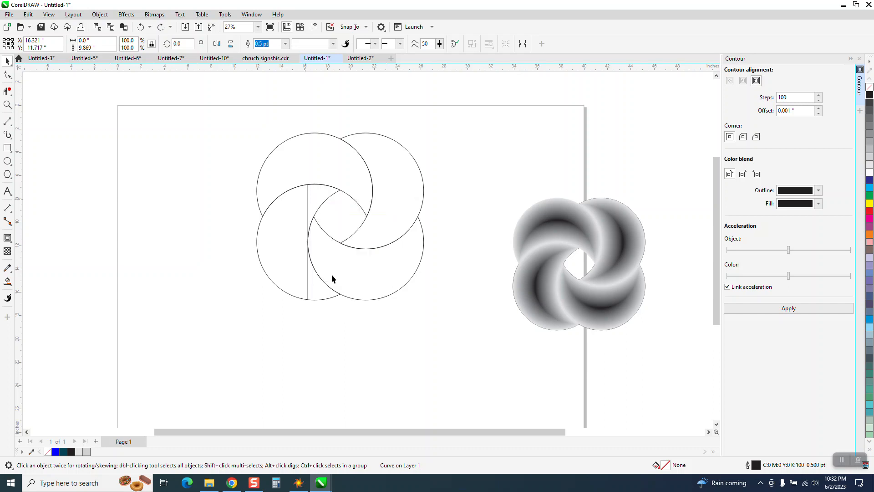
key("Delete")
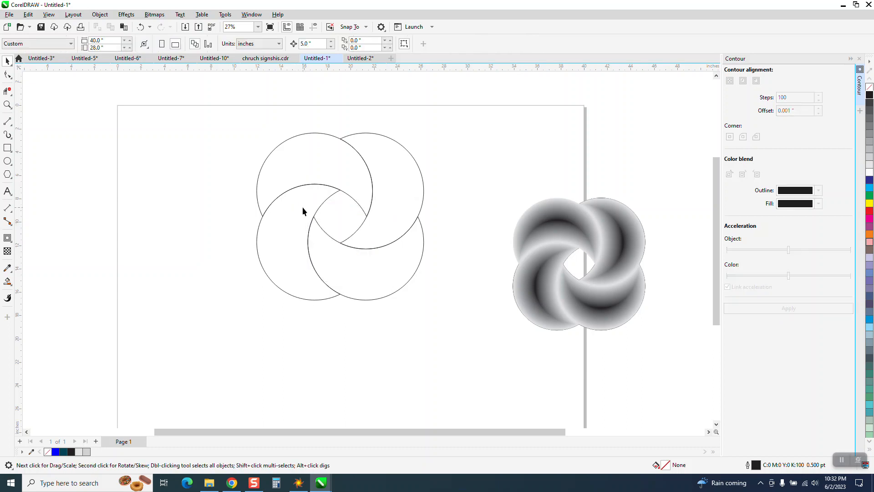
Step: Select all four crescents, set their outline colour to 10% black, and deselect them
left_click(295, 162)
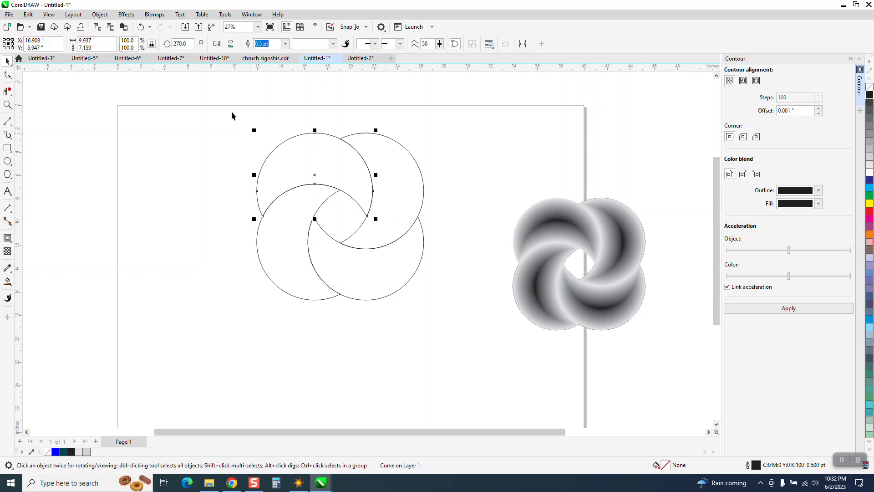
left_click_drag(232, 111, 455, 316)
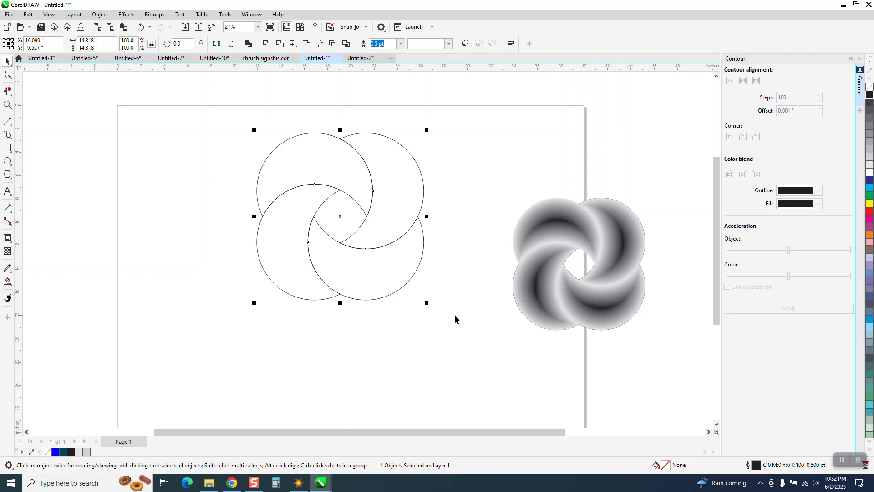
right_click(870, 166)
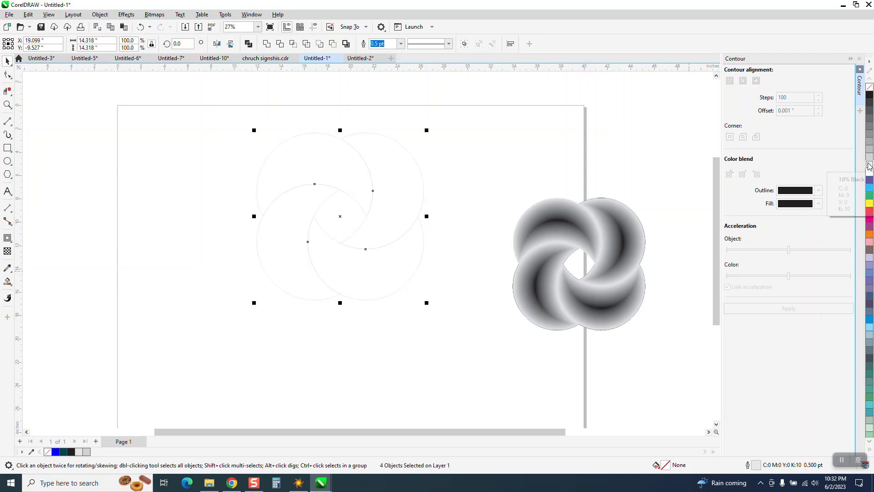
left_click(454, 187)
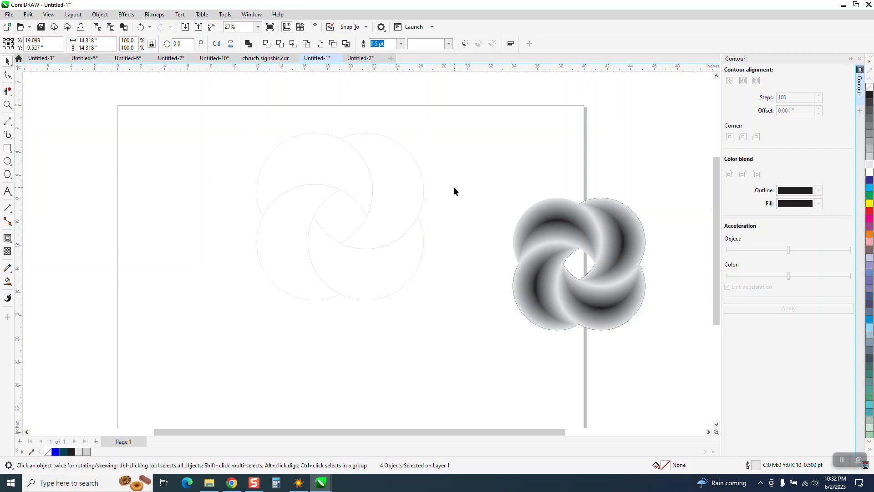
Step: Apply a to-center contour with a 0.001 inch offset and black fill to the upper-right and lower-right crescents
left_click(422, 187)
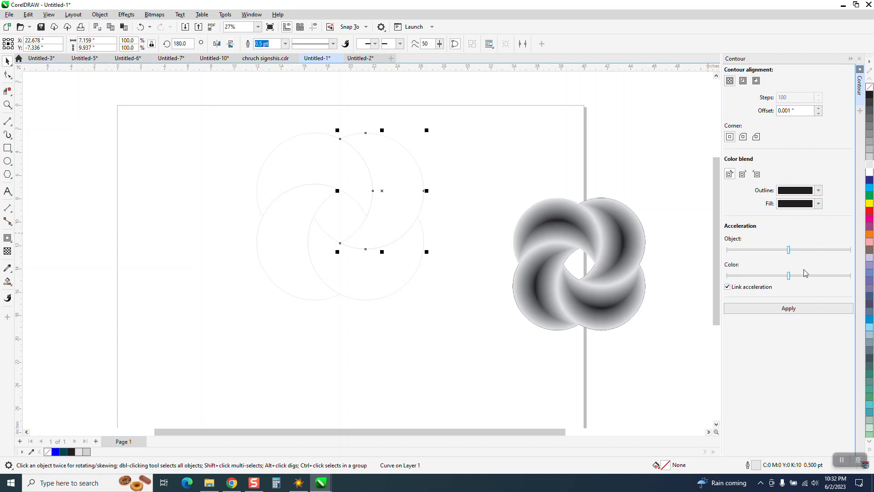
left_click(796, 309)
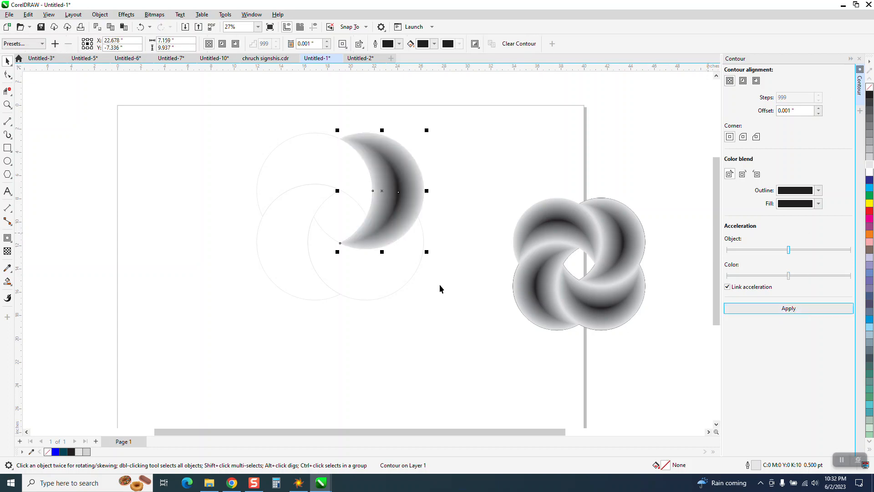
left_click(390, 276)
left_click(784, 308)
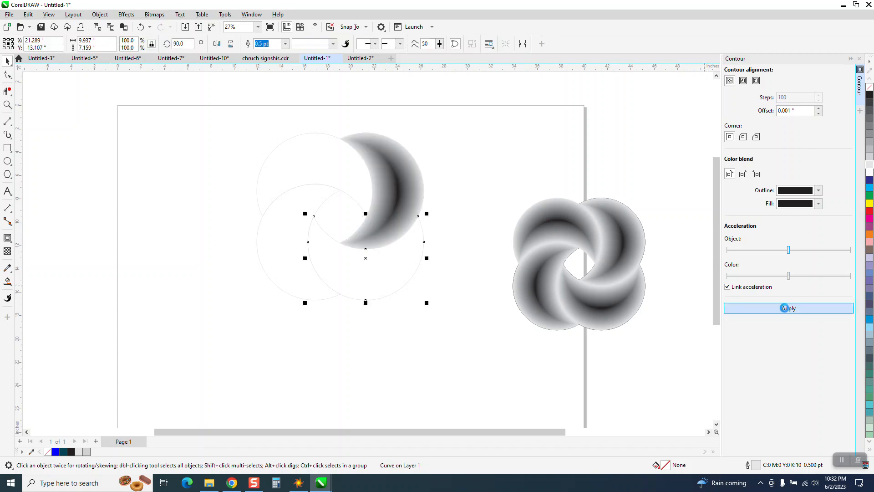
Step: Apply the same to-center contour with a 0.001 inch offset to the upper-left and lower-left crescents
left_click(300, 173)
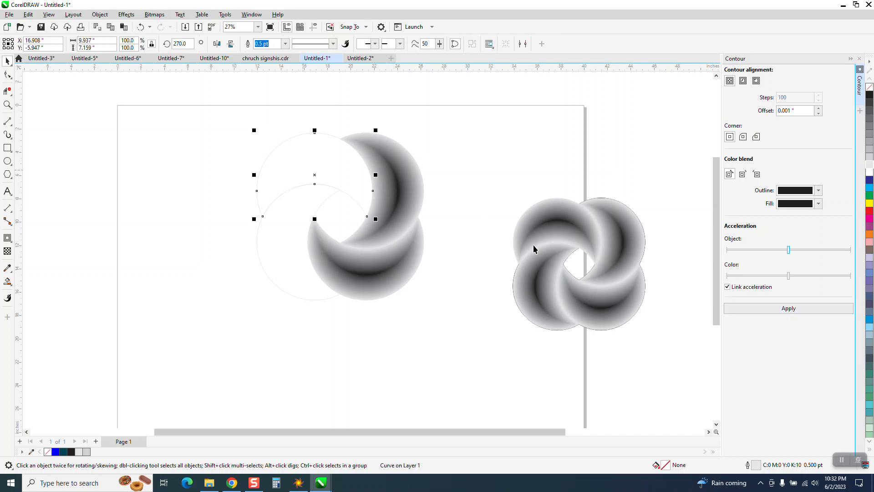
left_click(788, 312)
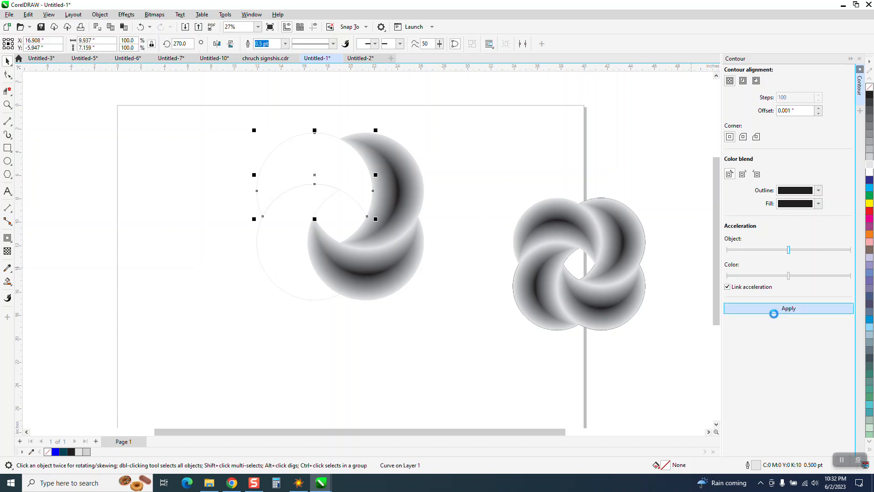
left_click(299, 268)
left_click(795, 308)
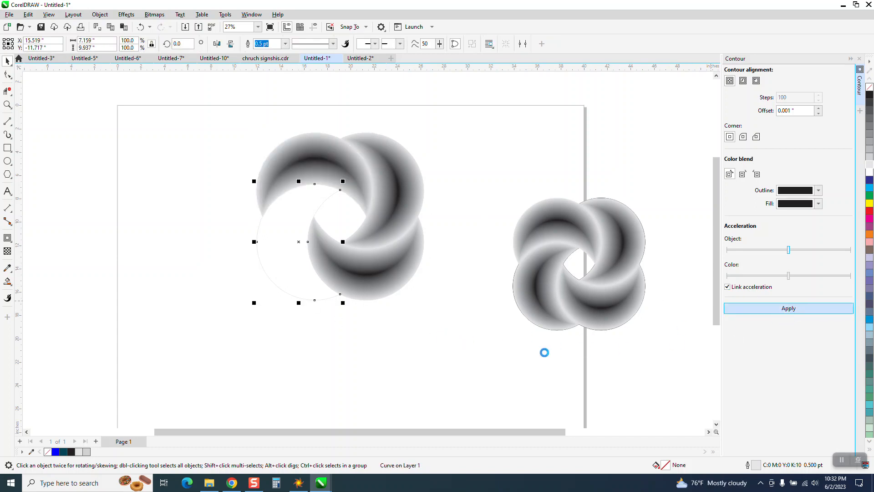
Step: Nudge the upper-left contoured crescent 10 inches to the left and return it to its place in the flower
left_click(7, 104)
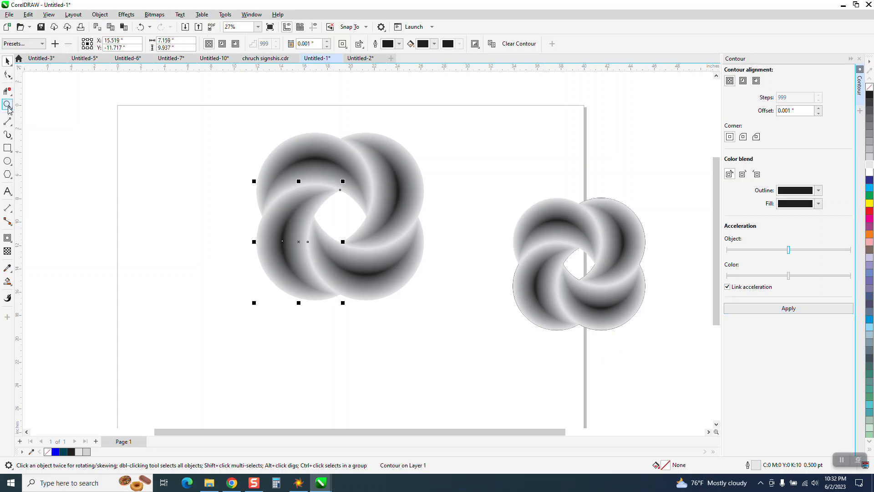
left_click_drag(232, 108, 499, 317)
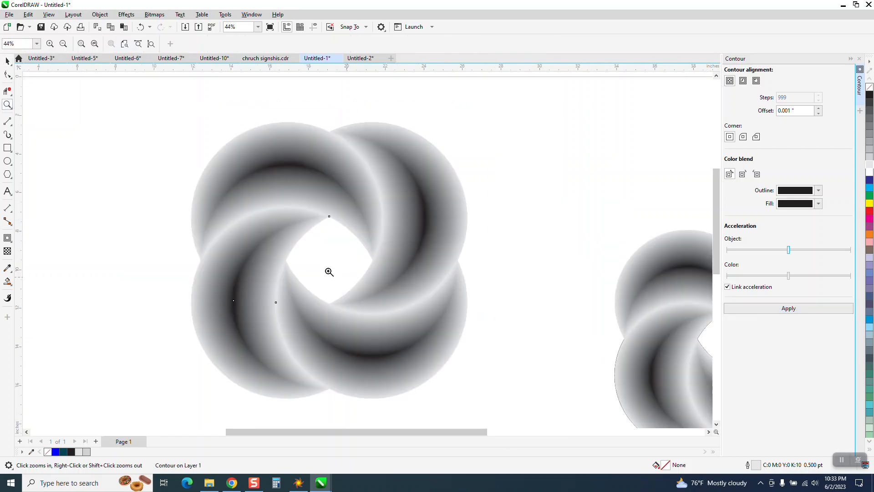
scroll(299, 222, "down", 2)
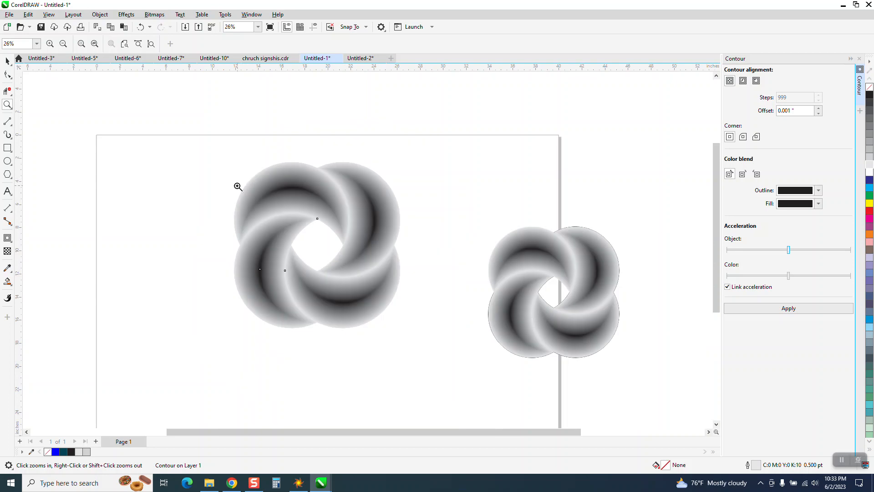
left_click(7, 61)
left_click(283, 183)
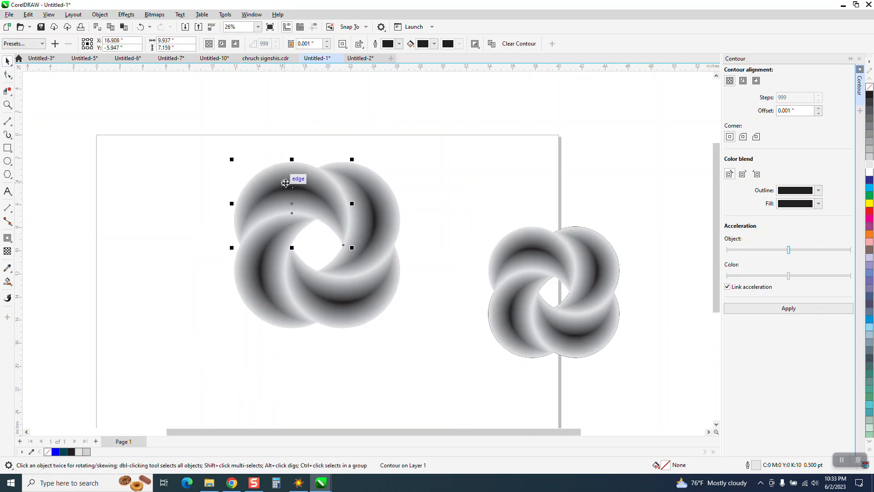
key("Left")
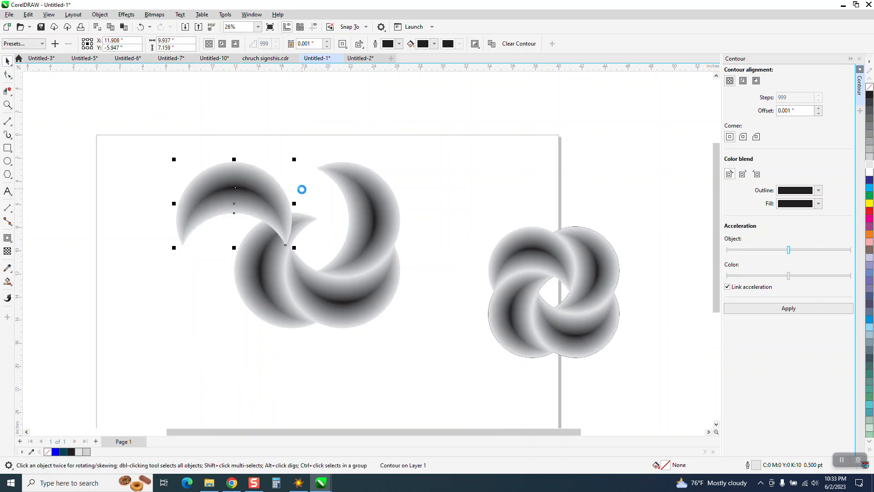
key("Left")
right_click(297, 193)
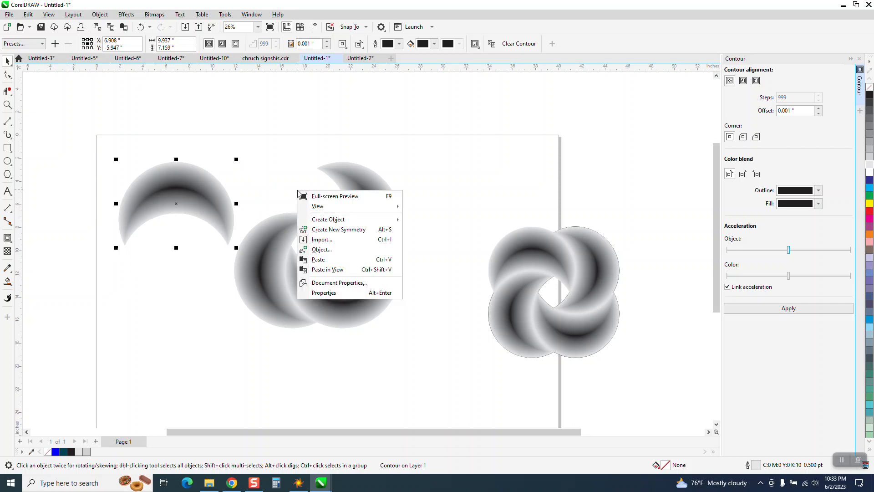
key("Right")
key("Right")
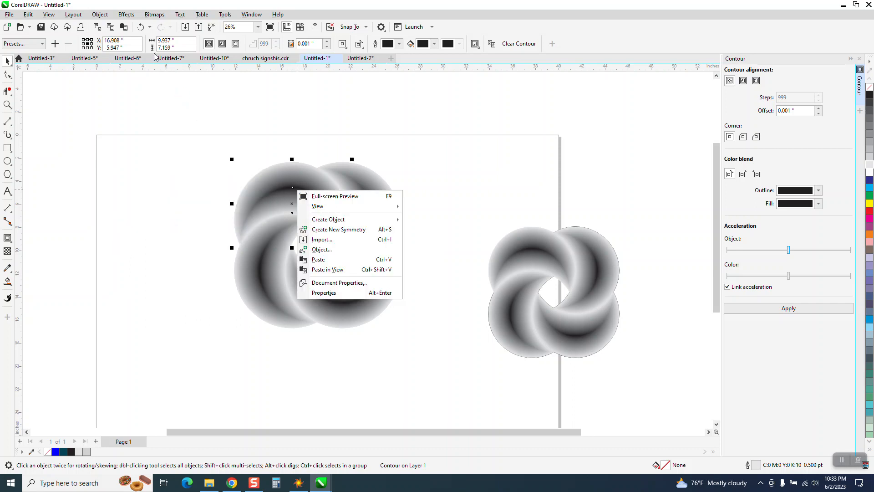
left_click(141, 27)
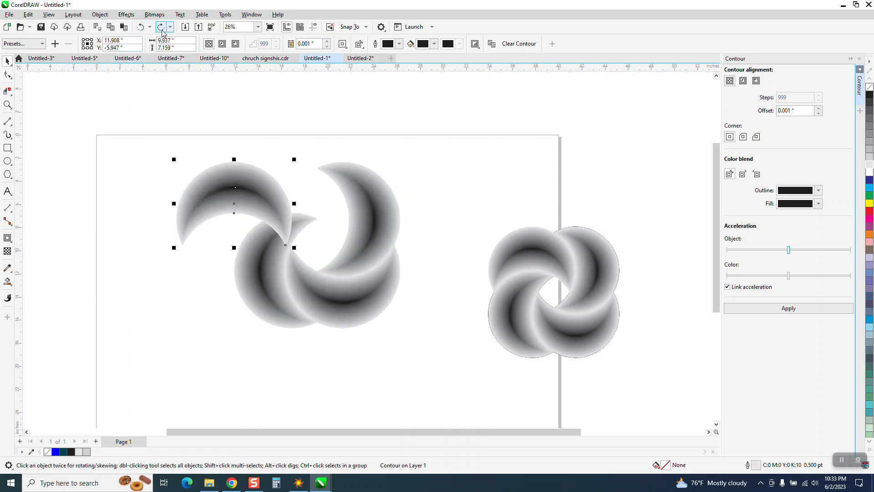
left_click(160, 27)
Step: Select the whole contoured flower and group its objects
left_click_drag(464, 347, 464, 347)
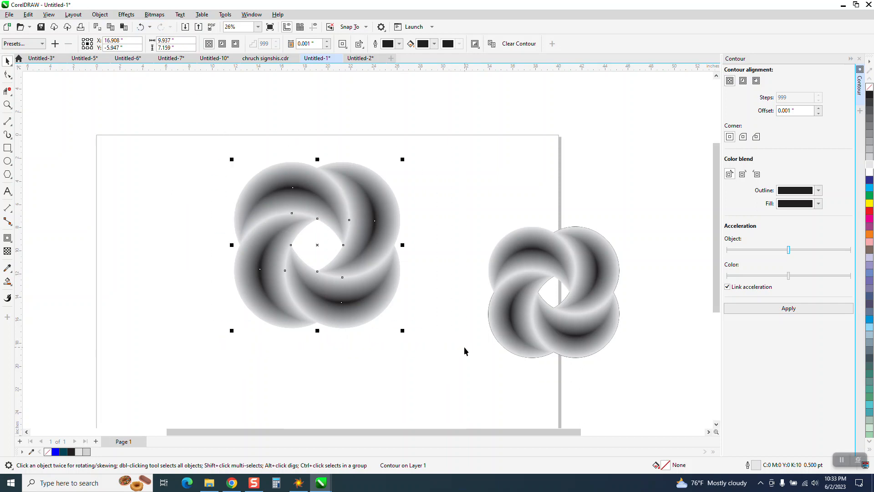
right_click(428, 247)
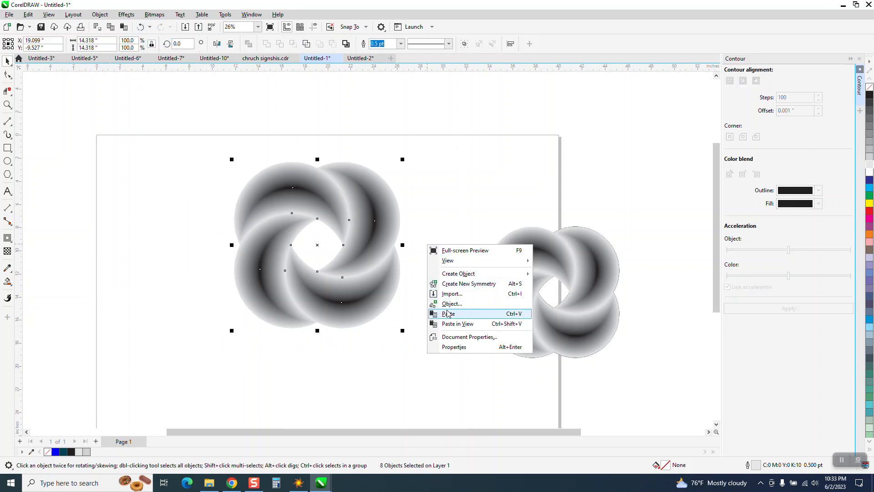
left_click(218, 162)
left_click_drag(211, 142, 460, 382)
right_click(413, 319)
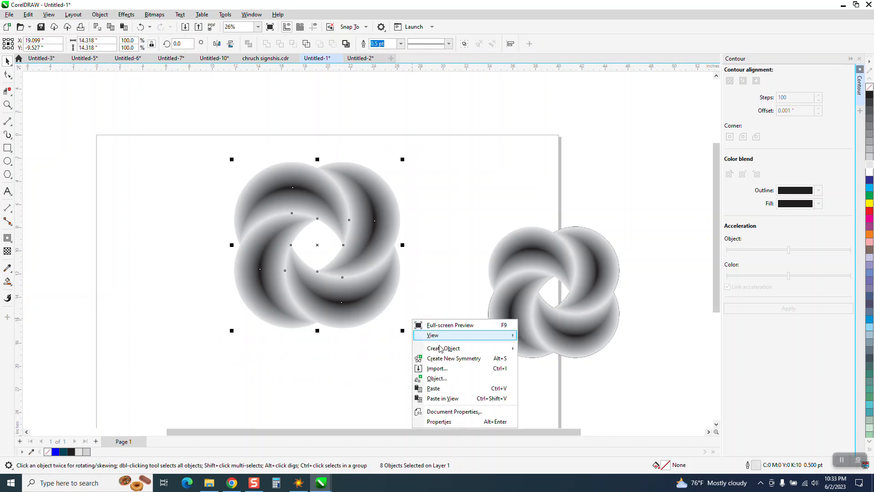
left_click(435, 273)
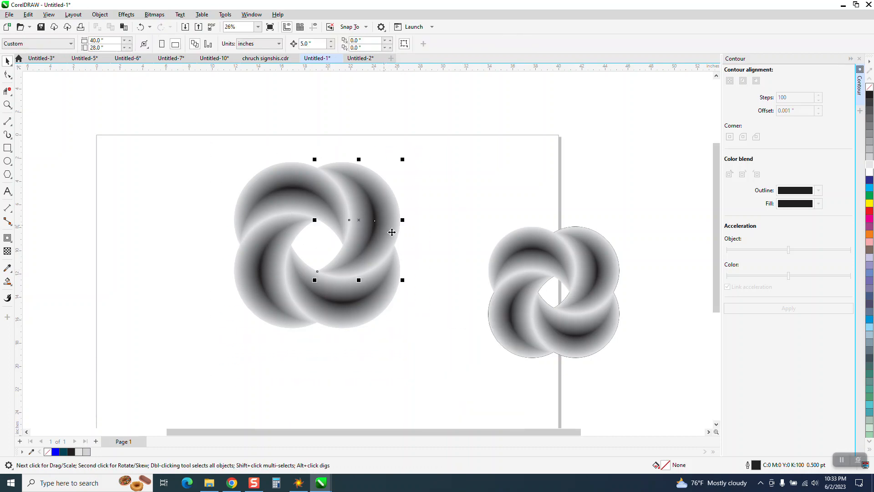
right_click(433, 246)
left_click(433, 234)
left_click_drag(199, 140, 453, 359)
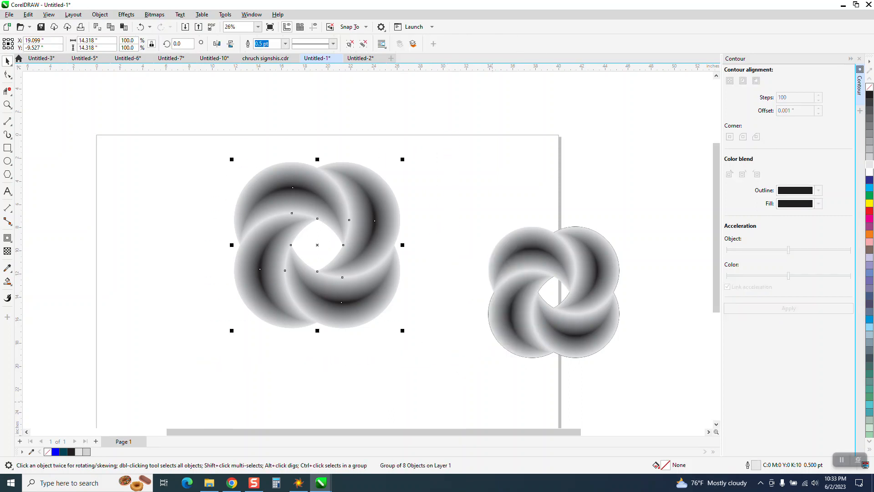
Step: Move the grouped flower over the page's upper-left corner
right_click(387, 207)
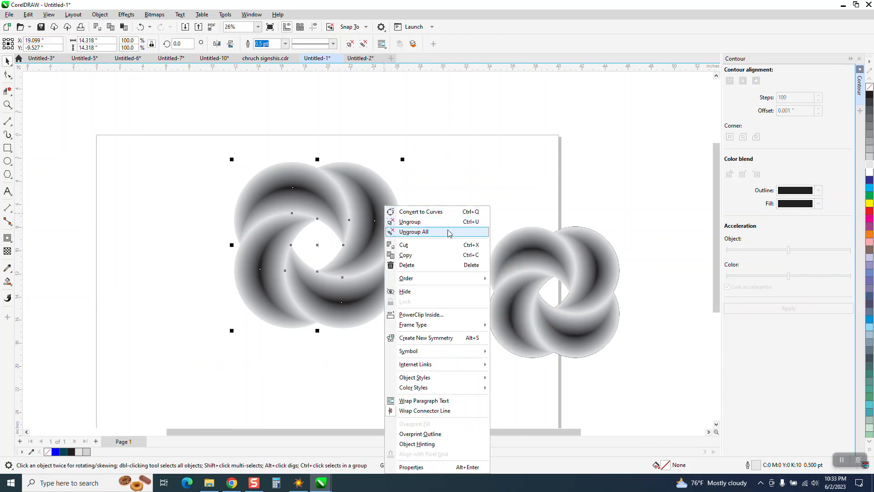
left_click(404, 255)
left_click_drag(317, 246, 114, 188)
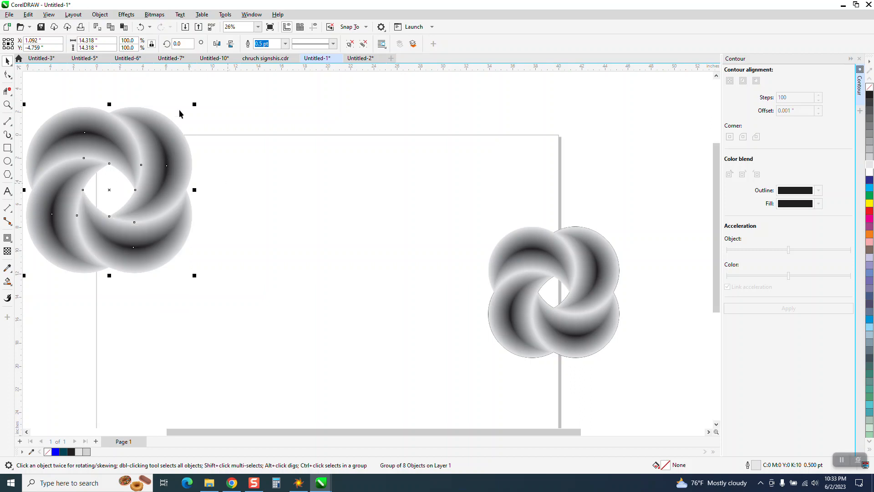
Step: Undo the latest edits back through the contour on the lower-right crescent, keeping the upper-right crescent's contour
left_click(140, 27)
left_click(141, 27)
left_click(140, 27)
left_click(140, 27)
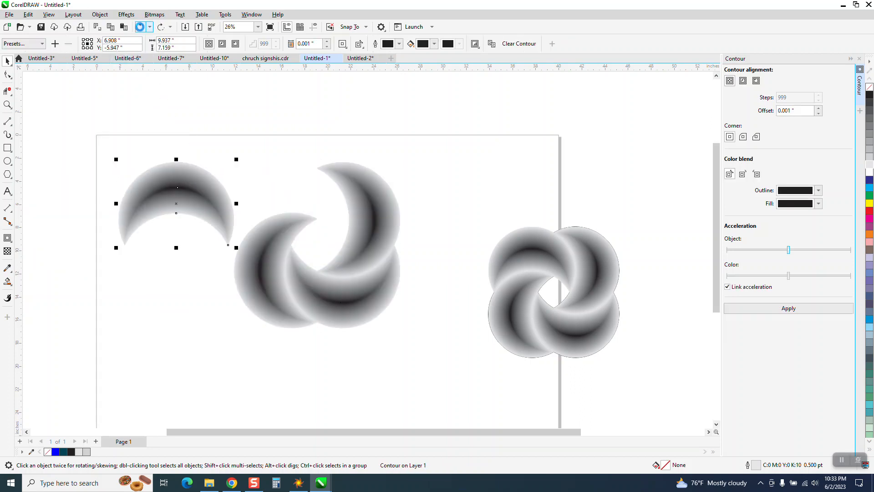
left_click(140, 27)
left_click(140, 27)
left_click(140, 27)
left_click(140, 27)
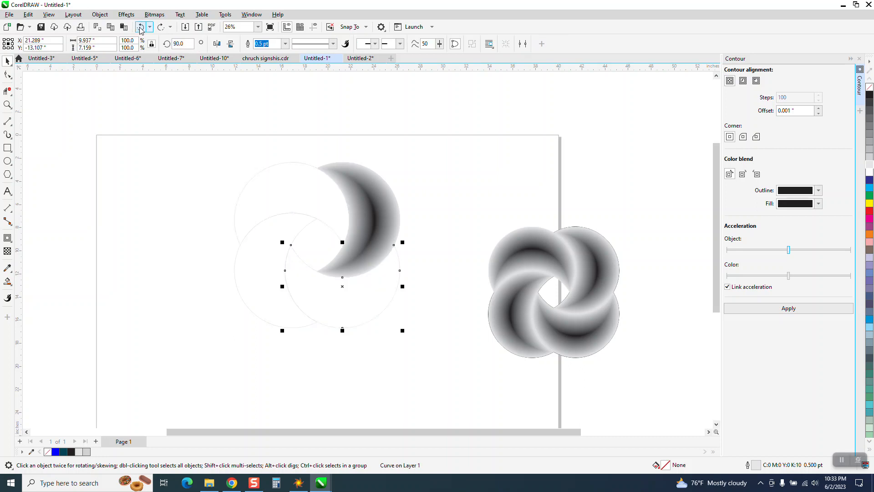
Step: Undo back to the four plain black crescent outlines and paste the contoured flower over the page's upper-left corner
left_click(140, 27)
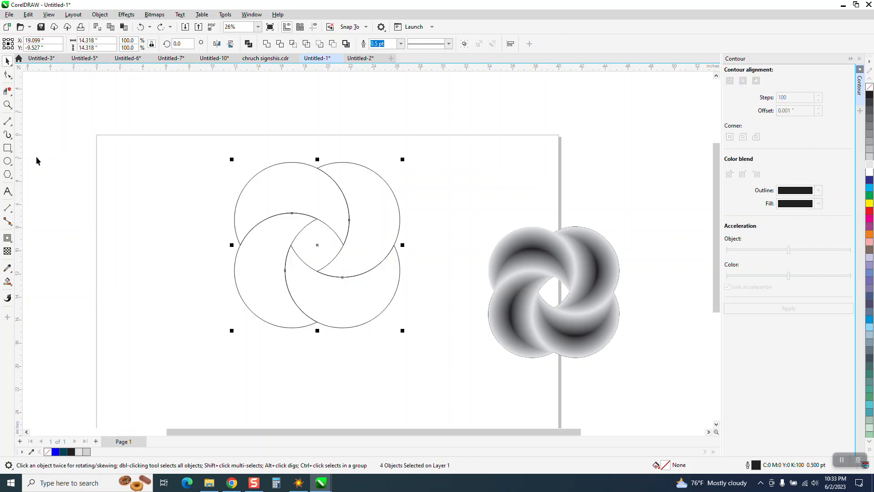
right_click(130, 150)
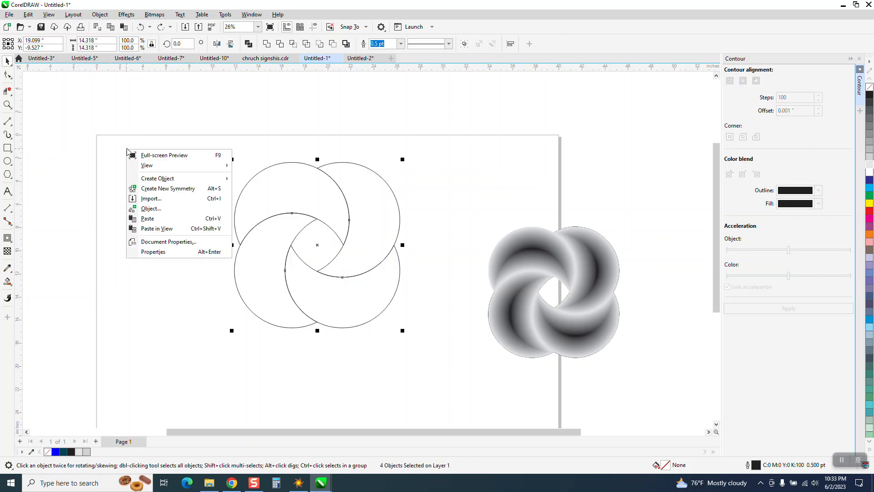
left_click(142, 219)
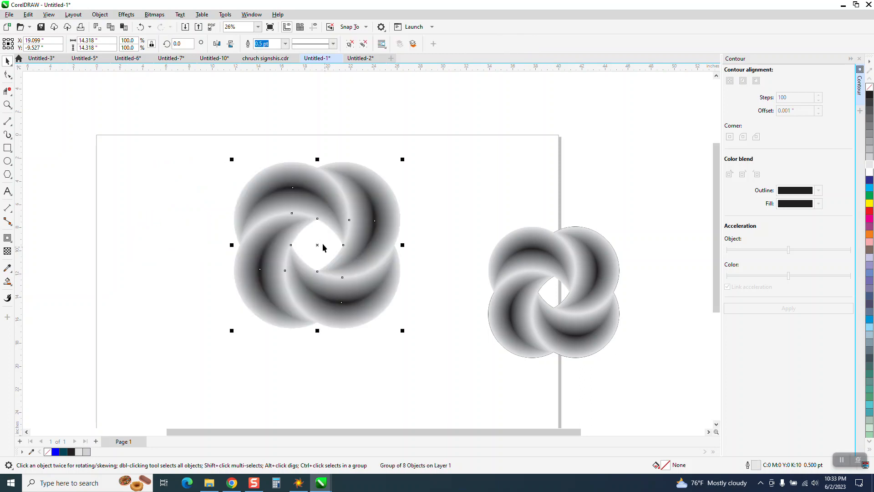
left_click_drag(317, 245, 131, 170)
Step: Contour the upper-right crescent from its black outline to a very light grey contour outline chosen from the RGB Palette
left_click_drag(221, 137, 432, 370)
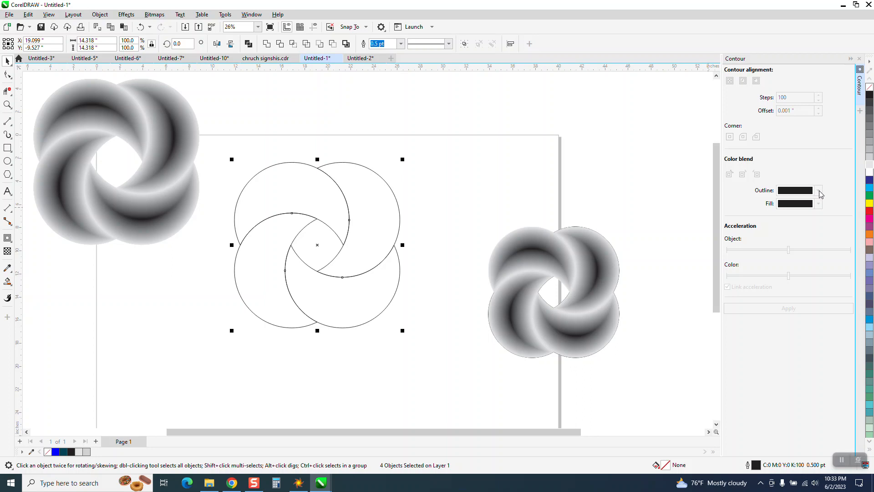
left_click(461, 194)
left_click(399, 210)
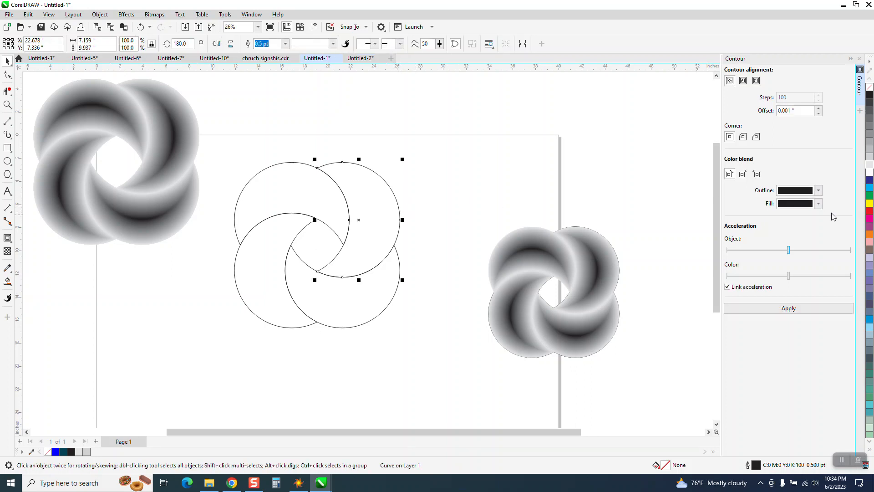
left_click(818, 191)
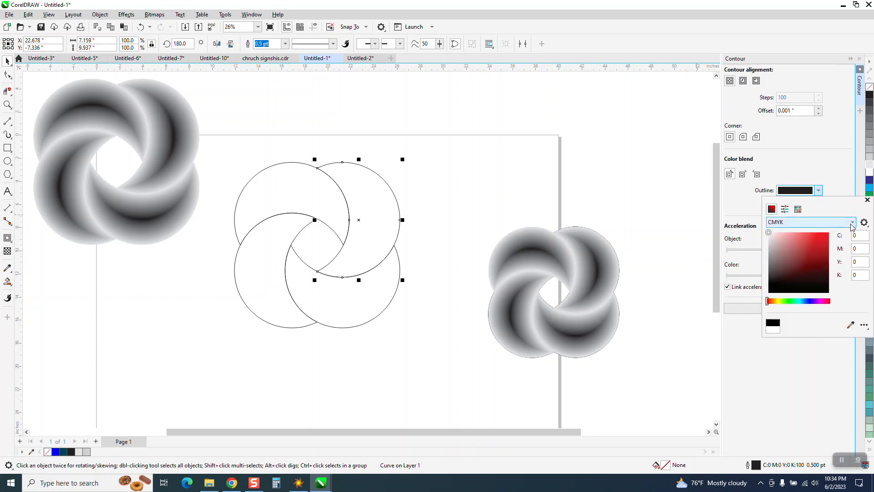
left_click(798, 209)
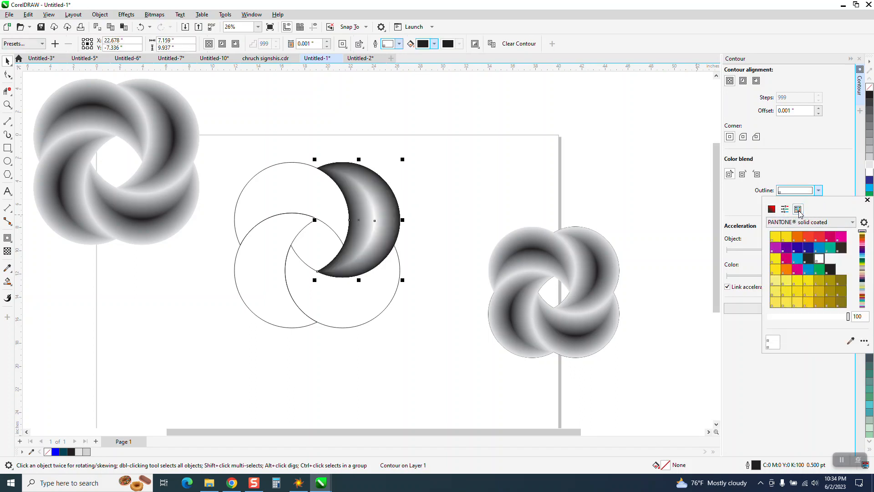
left_click(850, 225)
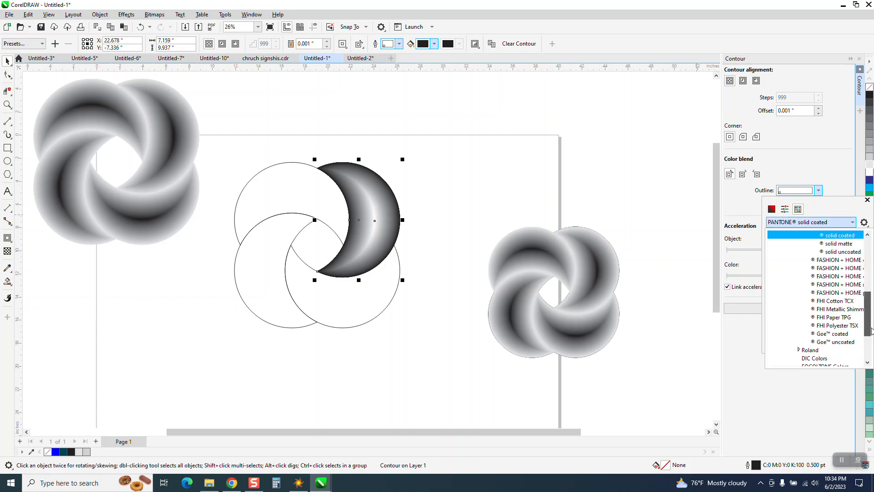
scroll(851, 319, "down", 3)
left_click(813, 358)
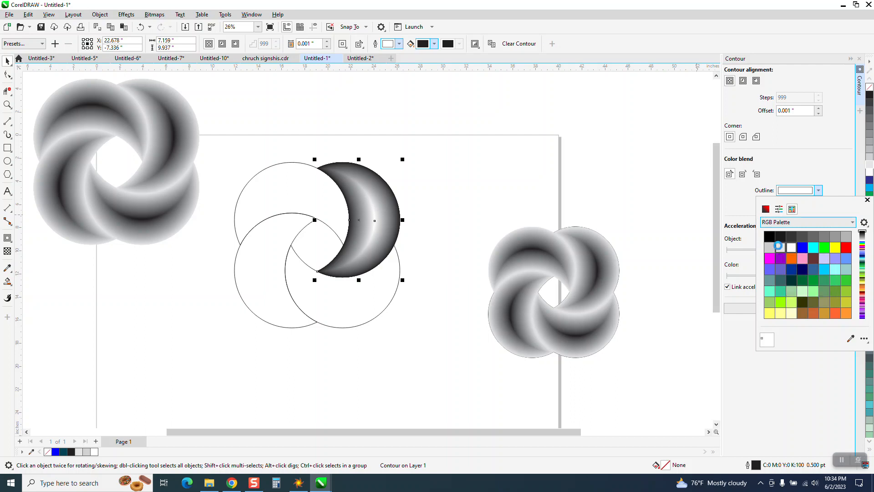
left_click(779, 247)
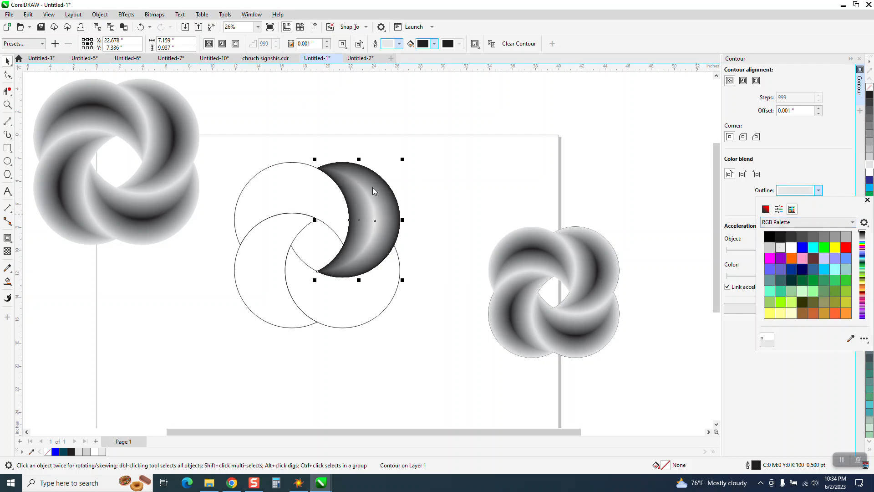
left_click(278, 171)
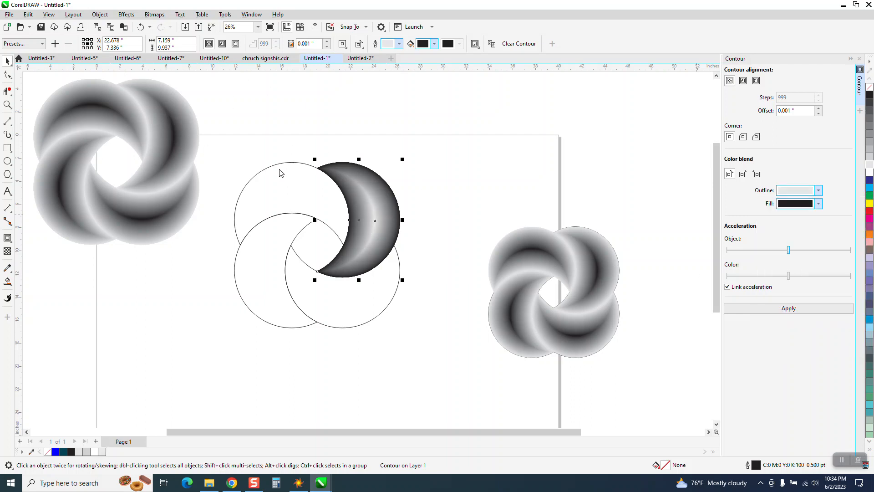
Step: Apply the same black-to-light-grey contour to the upper-left, lower-left and lower-right crescents
left_click(303, 190)
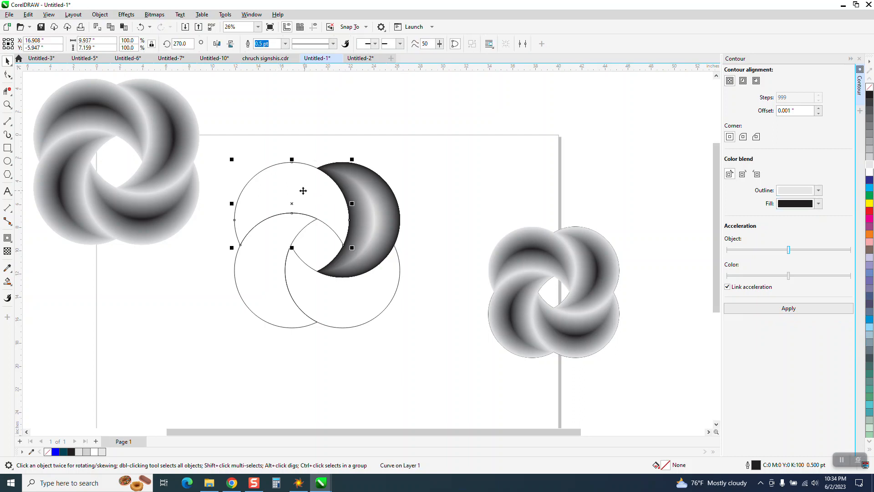
left_click(789, 309)
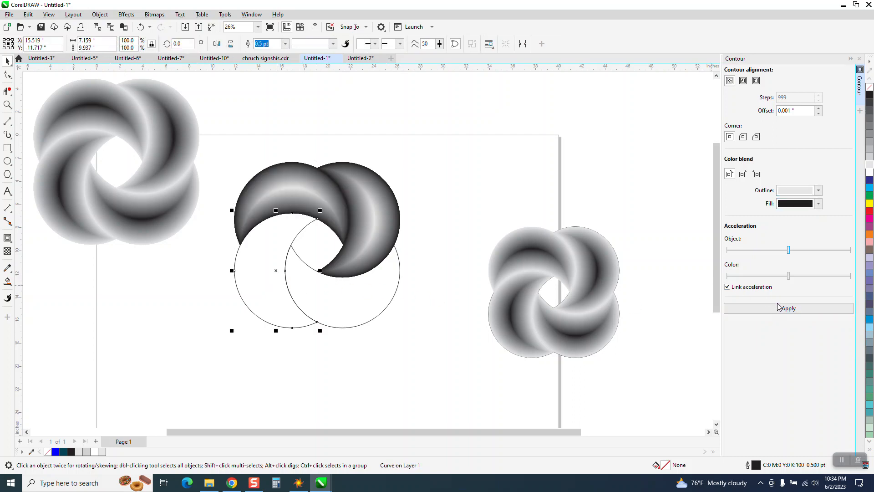
left_click(789, 308)
left_click(372, 303)
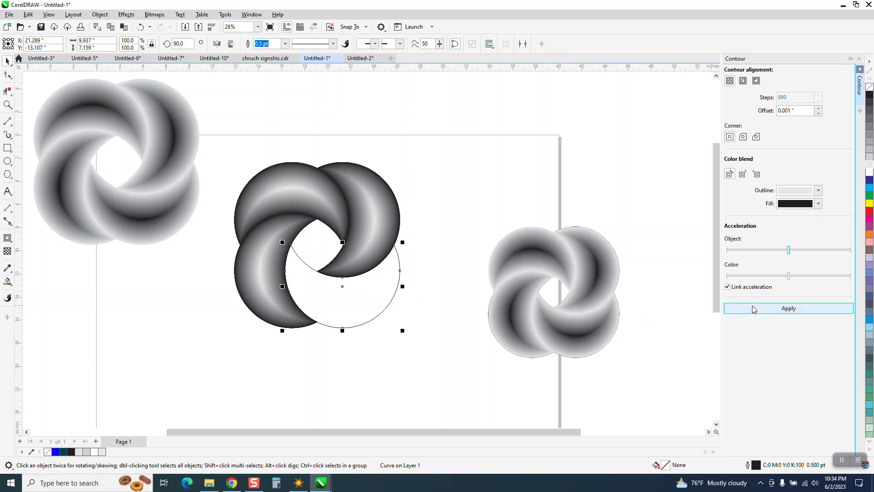
left_click(778, 310)
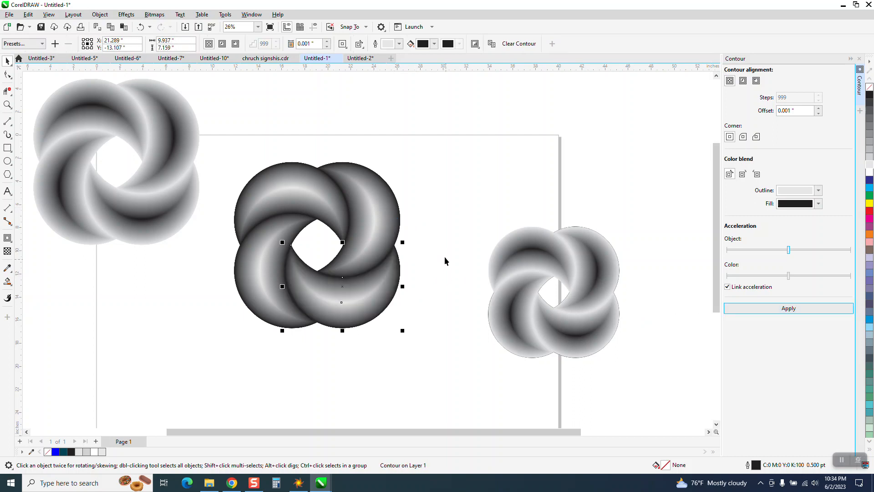
Step: Move the contoured upper-right crescent up and to the right out of the flower, and undo the move
left_click_drag(388, 221, 376, 206)
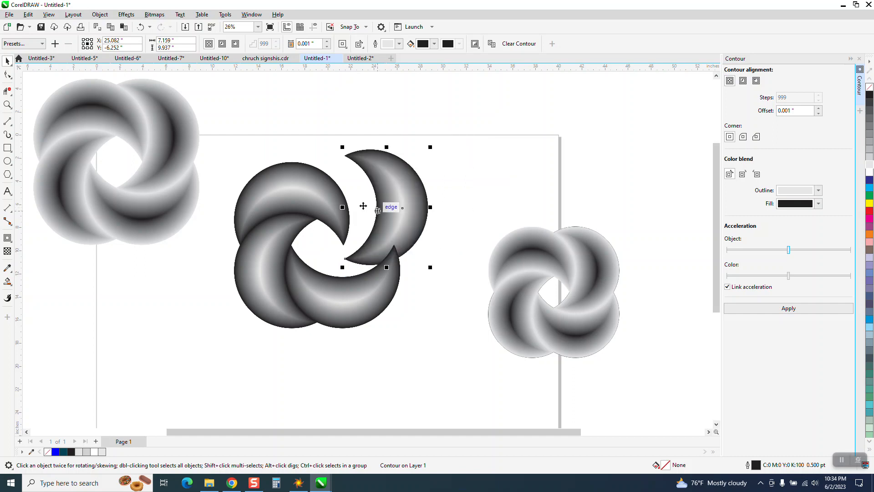
left_click(140, 26)
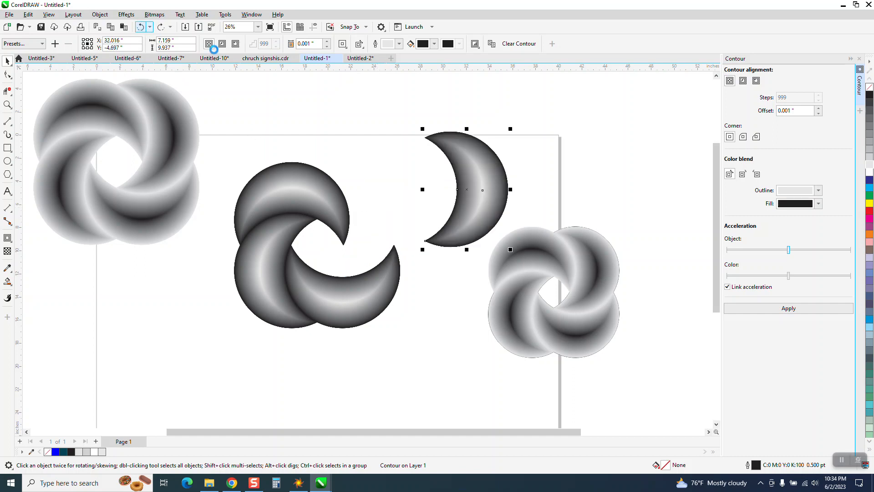
key("ctrl+shift+z")
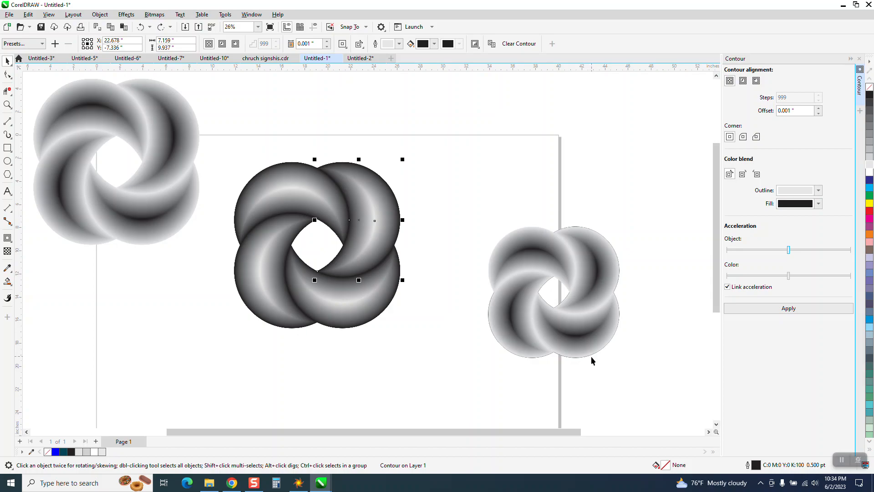